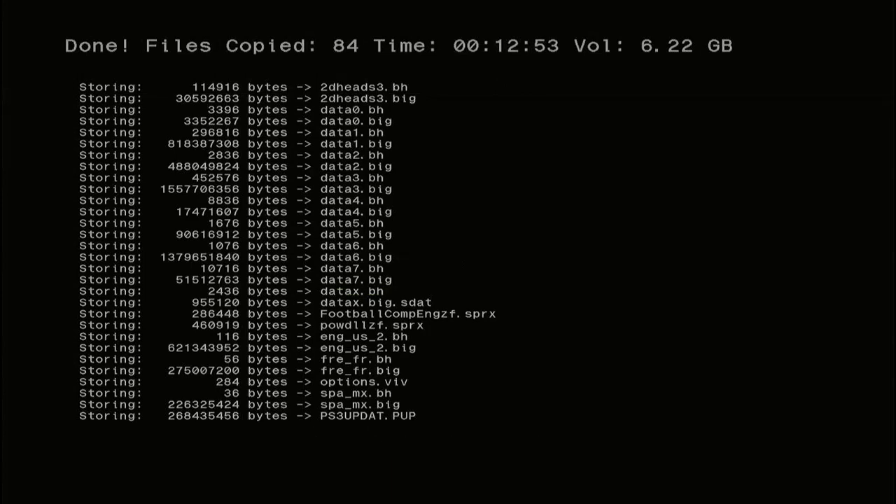
Step: Close the finished copy report and refresh the game list by scanning all connected devices
key("Return")
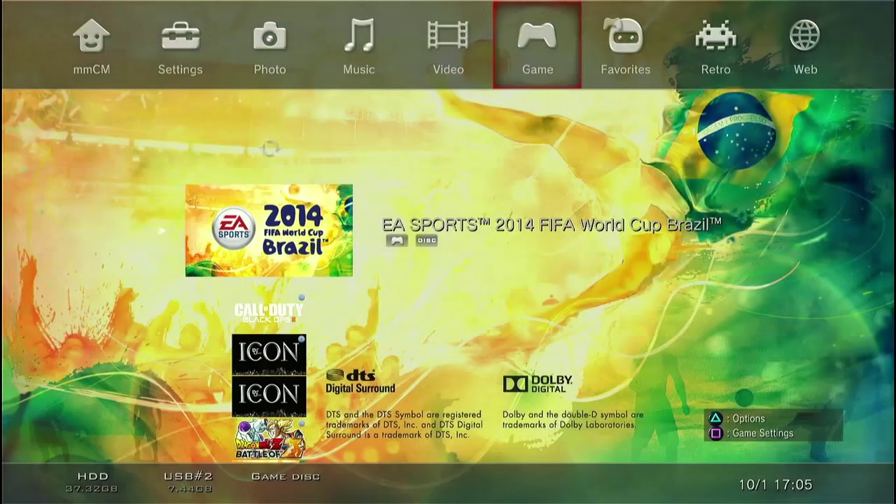
key("Up")
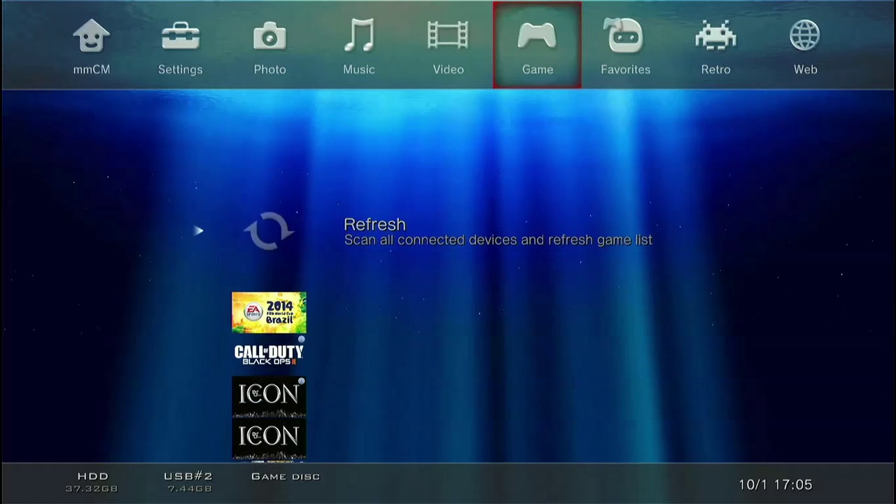
key("Return")
key("Right")
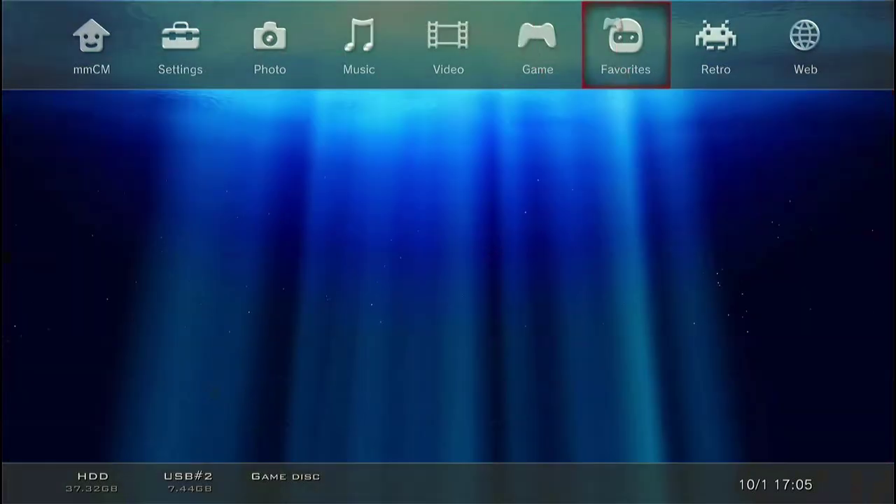
key("Left")
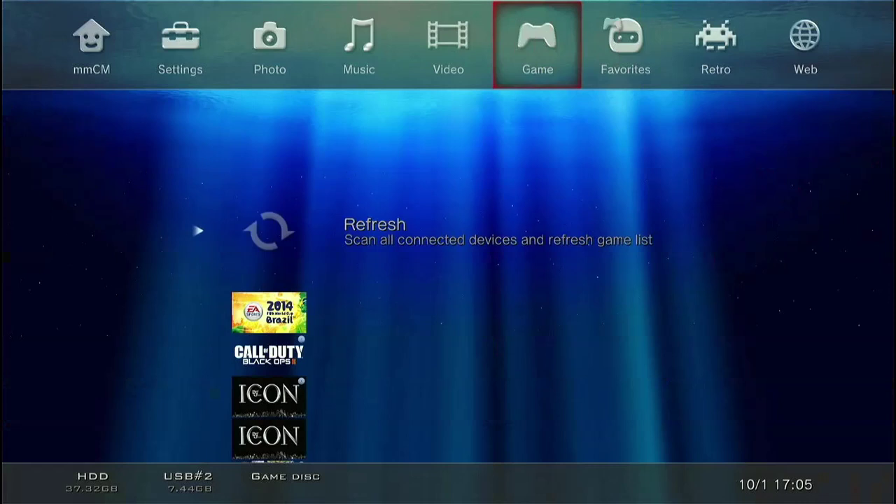
Step: Look through the game list for the copied EA SPORTS 2014 FIFA World Cup Brazil entry alongside the disc entry
key("Down")
key("Up")
key("Down")
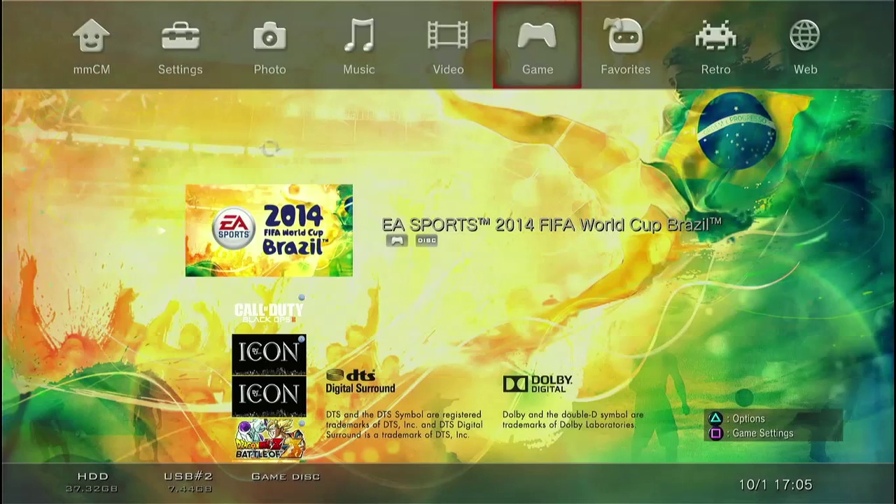
key("Up")
key("Up")
key("Up")
key("Up")
key("Up")
key("Up")
key("Up")
key("Up")
key("Up")
key("Up")
key("Up")
key("Up")
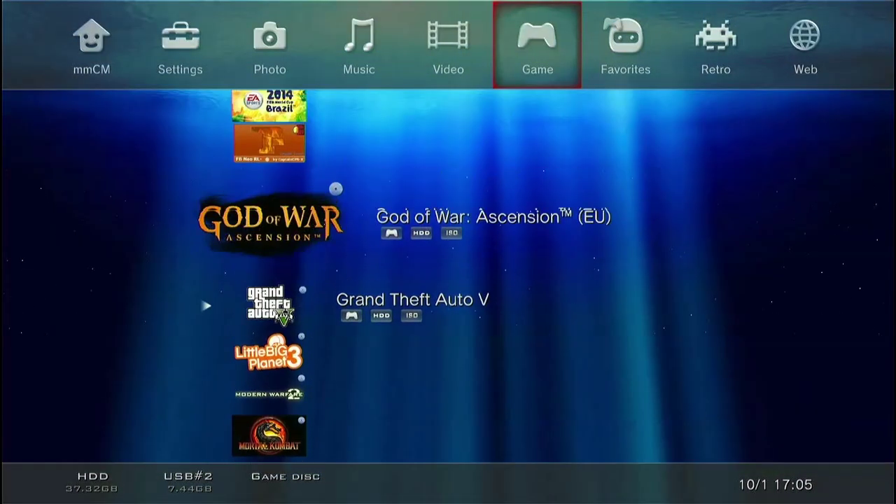
key("Up")
key("Down")
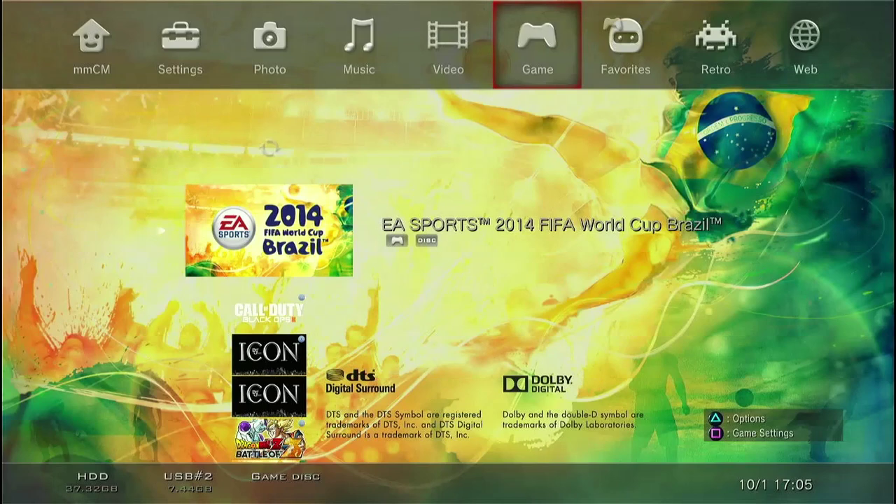
key("Down")
key("Down")
key("Down")
key("Down")
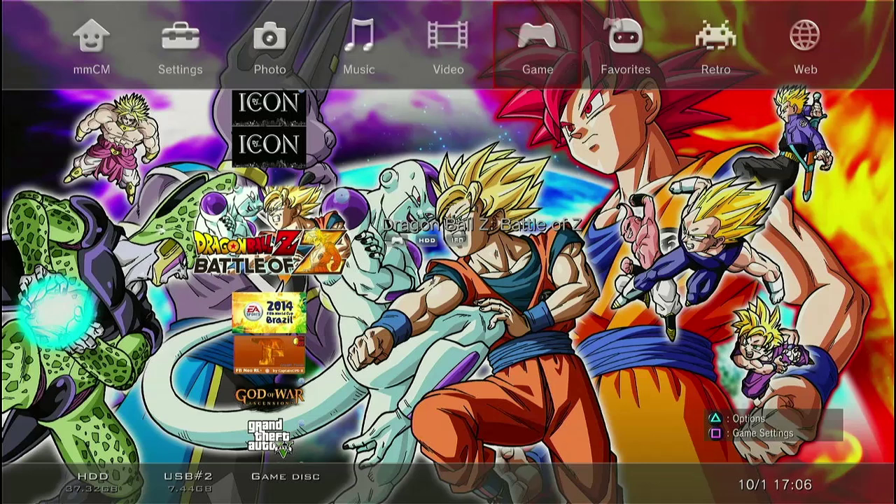
Step: Open File Manager / mmOS from the mmCM category
key("Left")
key("Left")
key("Left")
key("Left")
key("Left")
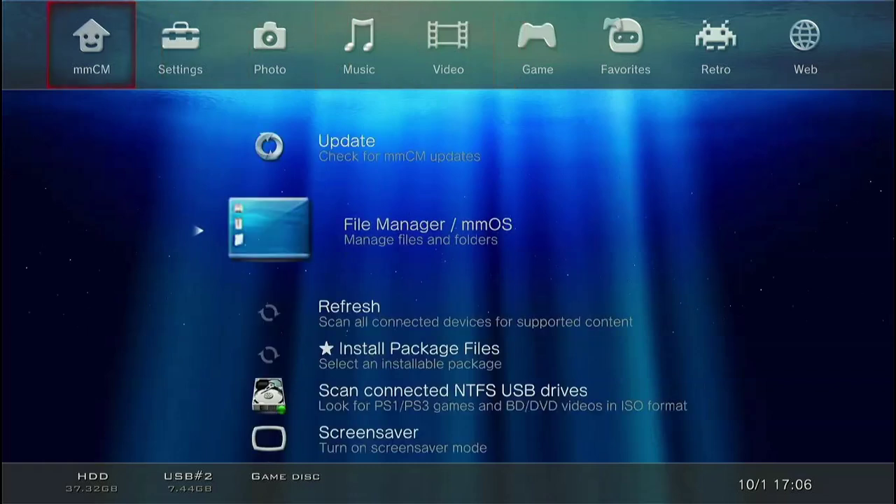
key("Return")
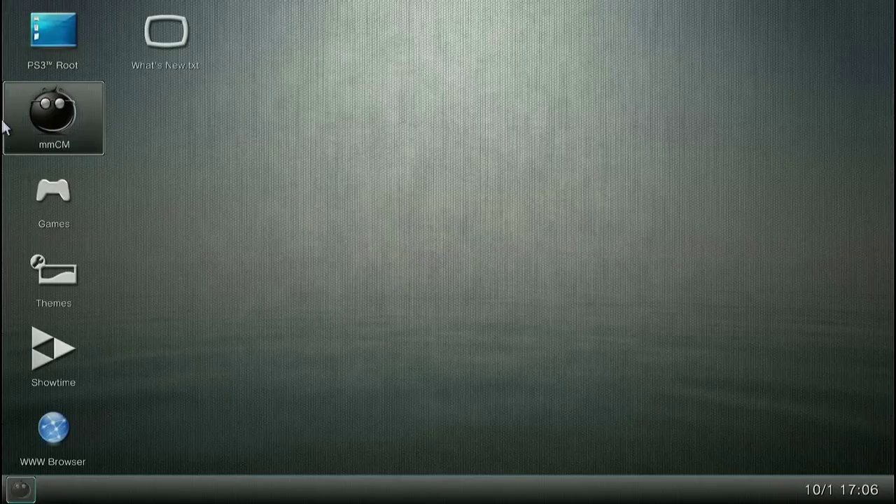
Step: Open the GAMES folder on dev_hdd0 from the PS3 Root
left_click(31, 55)
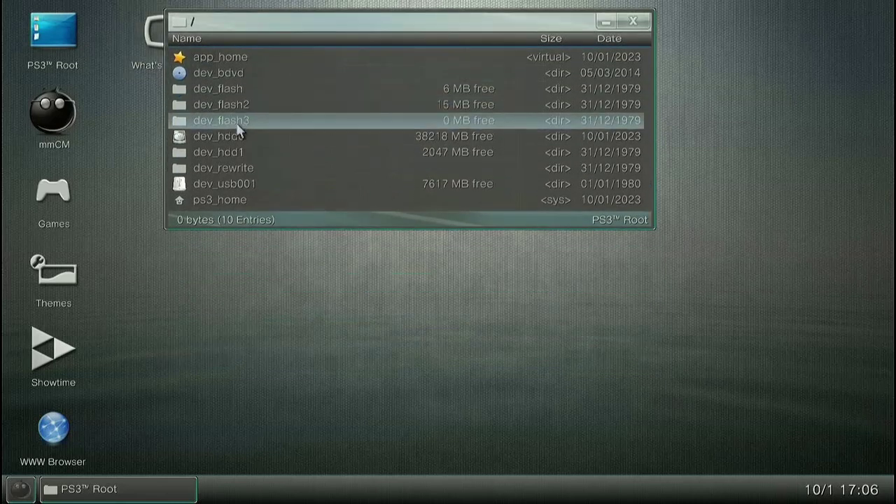
left_click(237, 131)
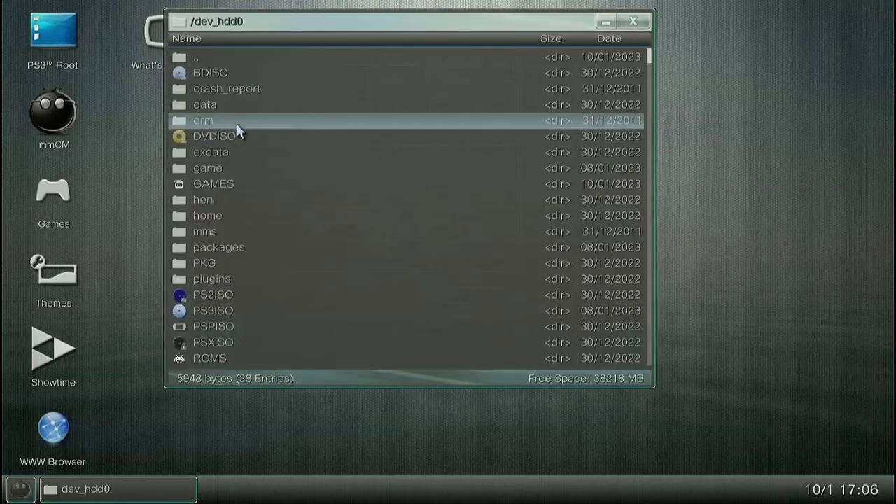
scroll(237, 130, "down", 4)
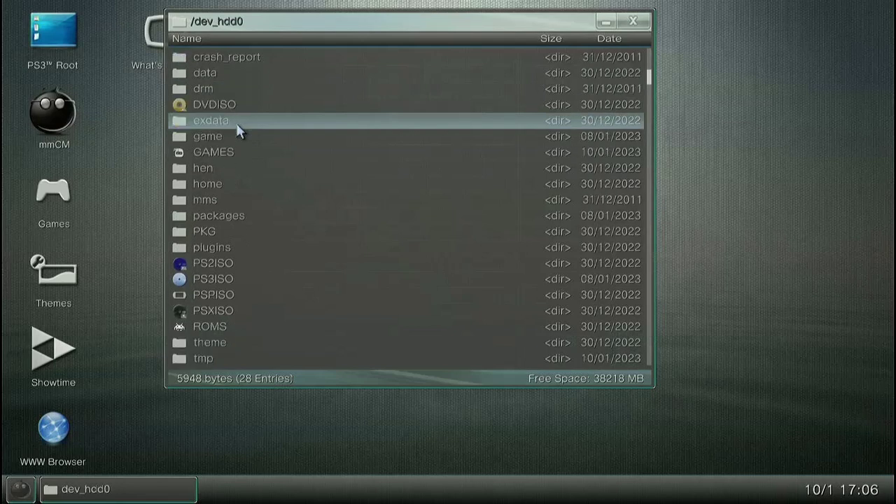
left_click(237, 131)
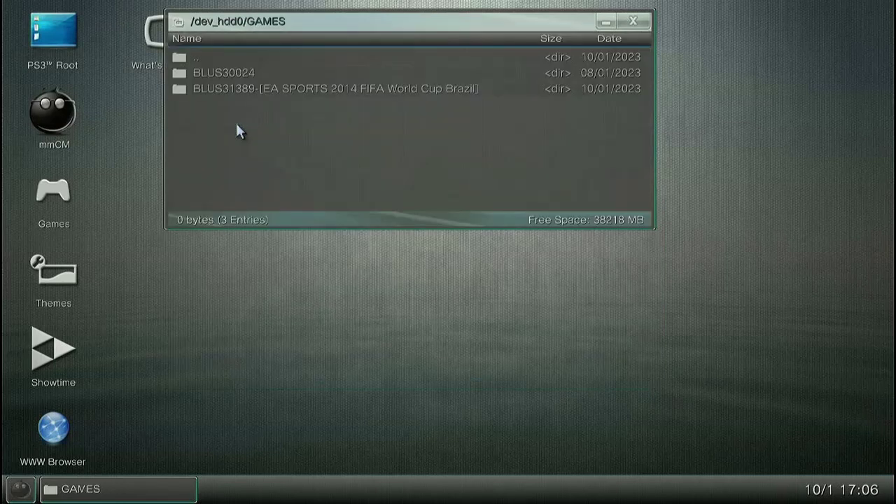
Step: Open the BLUS31389-[EA SPORTS 2014 FIFA World Cup Brazil] folder and its PS3_GAME subfolder
scroll(282, 66, "down", 2)
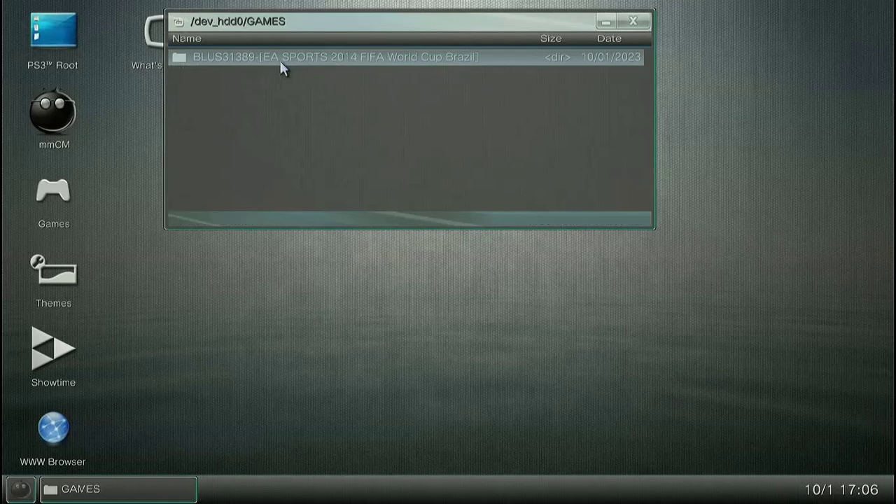
double_click(282, 58)
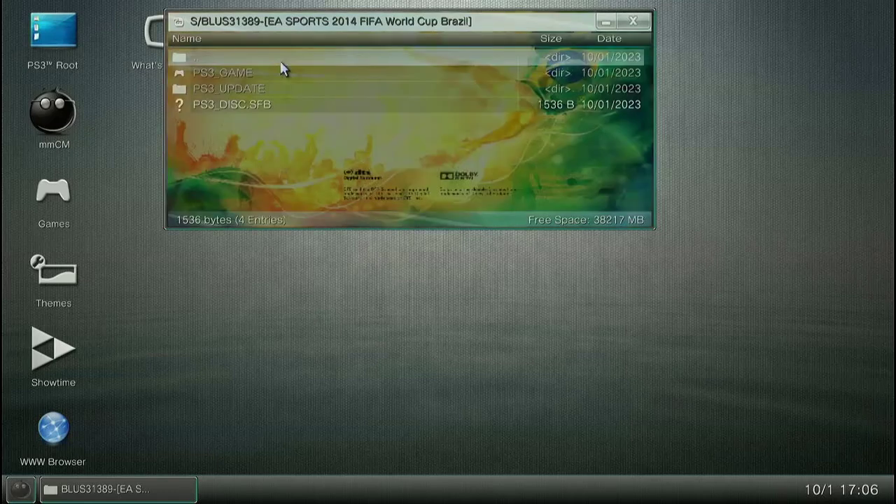
scroll(282, 69, "down", 1)
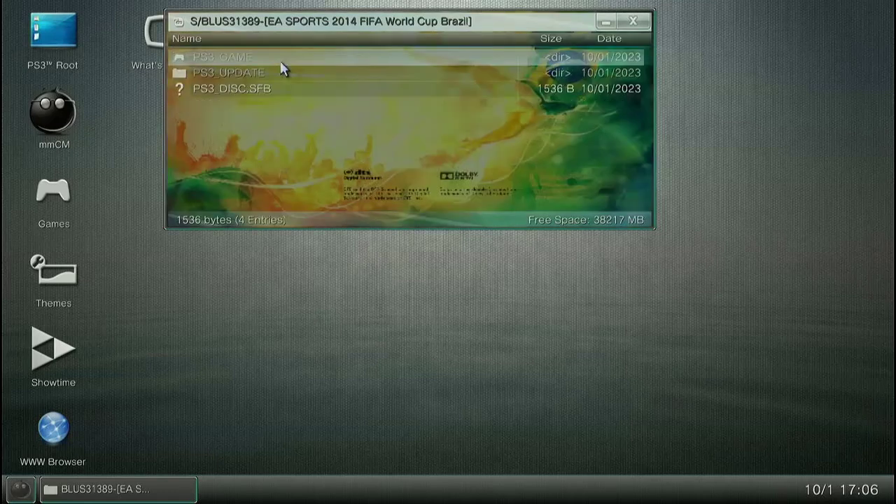
scroll(282, 69, "down", 1)
scroll(282, 68, "down", 1)
scroll(282, 69, "up", 3)
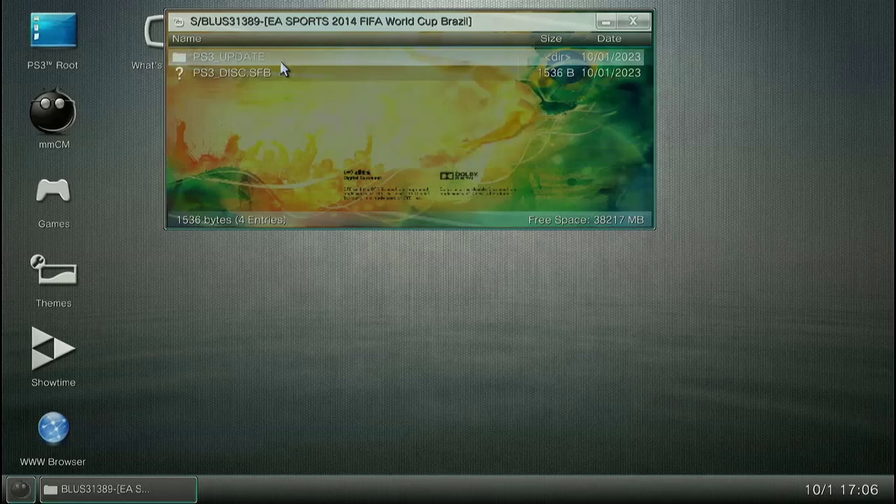
scroll(282, 69, "down", 1)
key("Return")
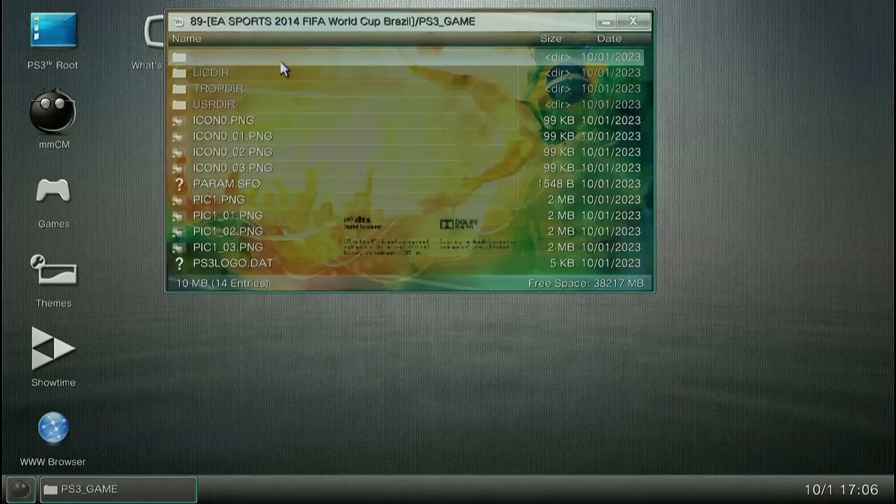
Step: Return to the GAMES folder and recheck the contents of the FIFA World Cup Brazil folder and its PS3_GAME subfolder
key("Return")
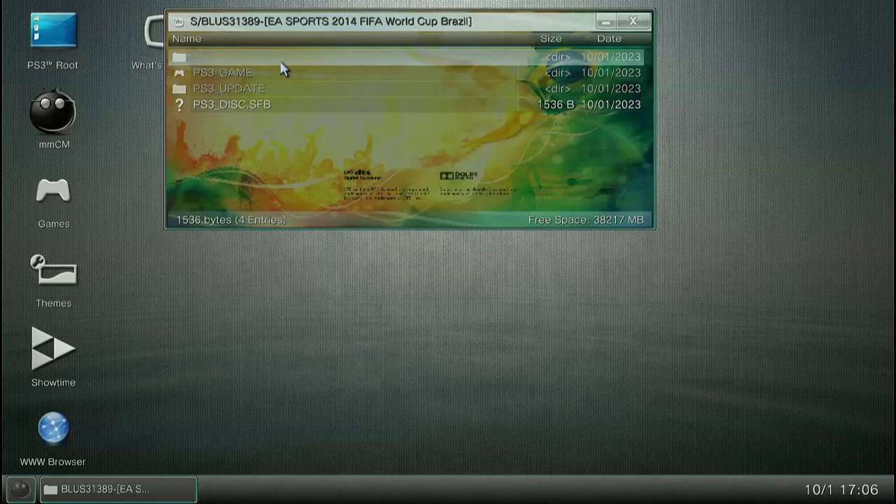
key("Return")
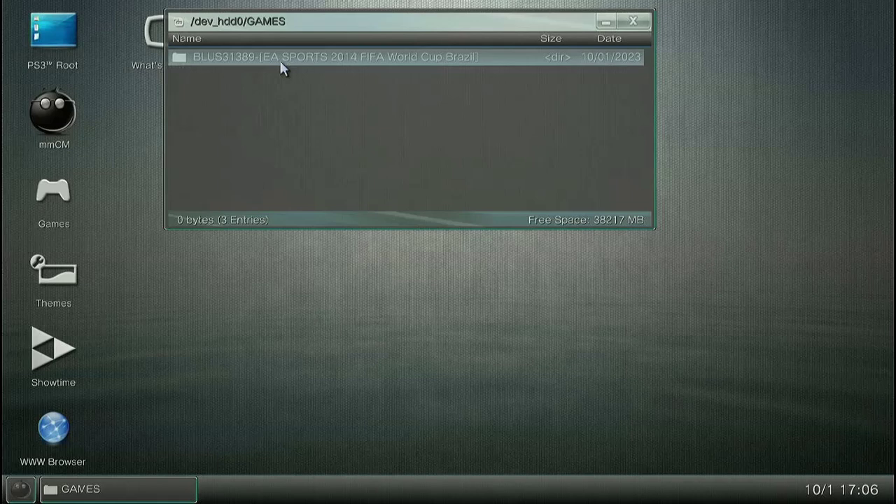
left_click(282, 67)
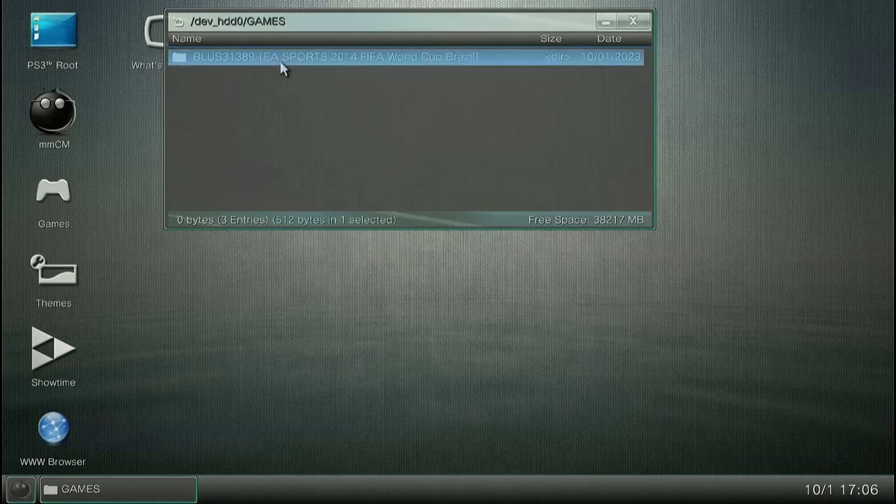
left_click(282, 67)
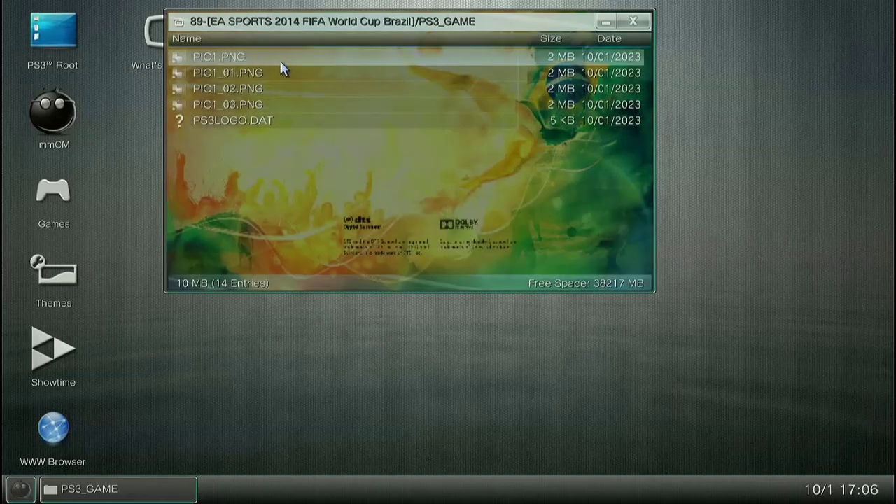
left_click(282, 67)
left_click(282, 67)
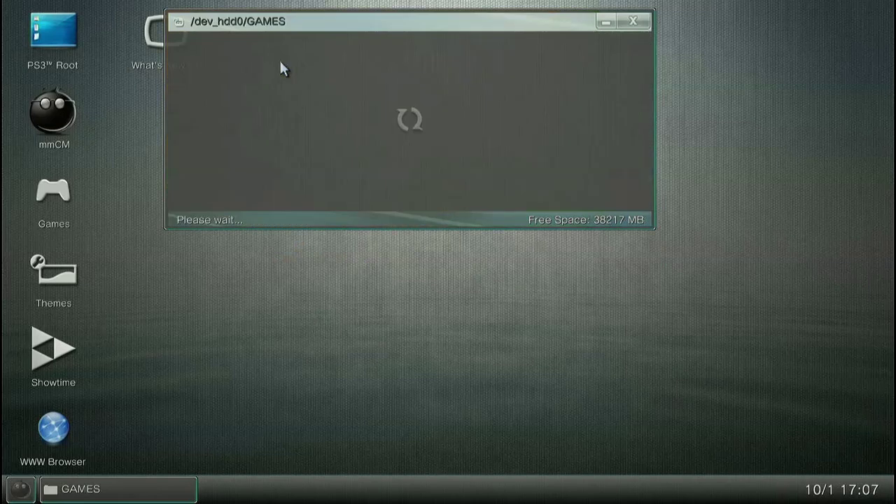
left_click(282, 67)
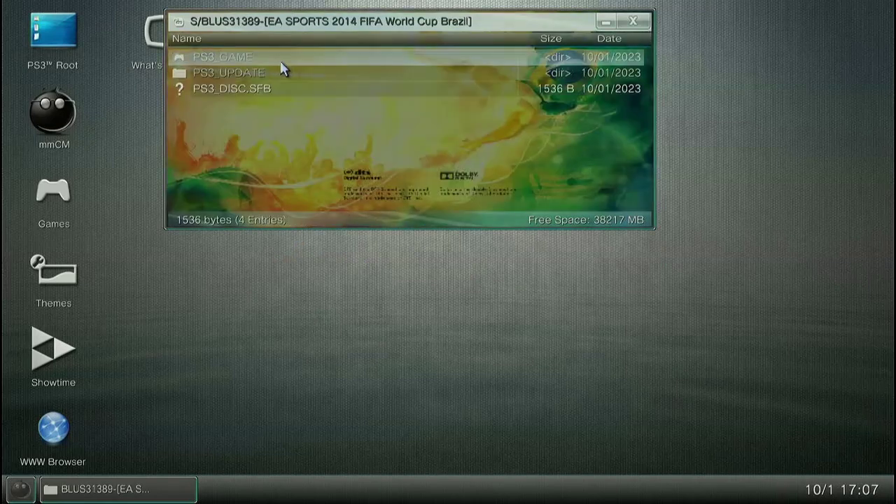
Step: Go back up from the game folder to dev_hdd0 and exit the file manager to the game list
scroll(282, 67, "down", 2)
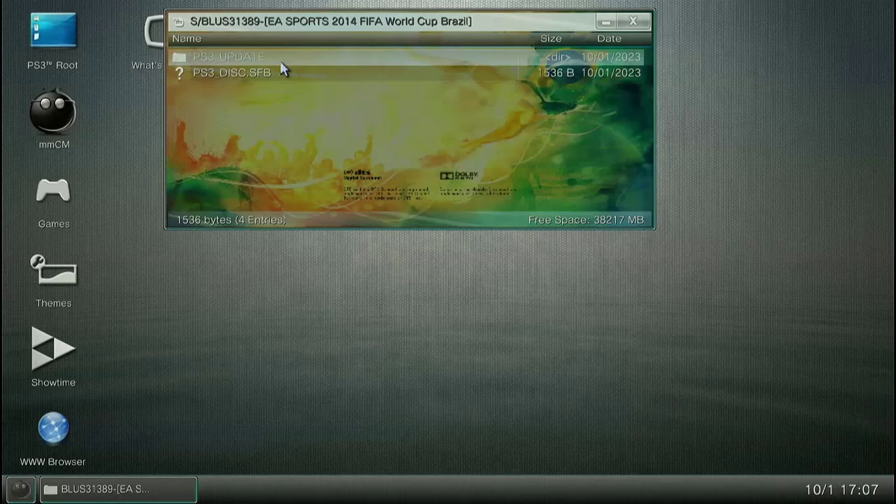
key("BackSpace")
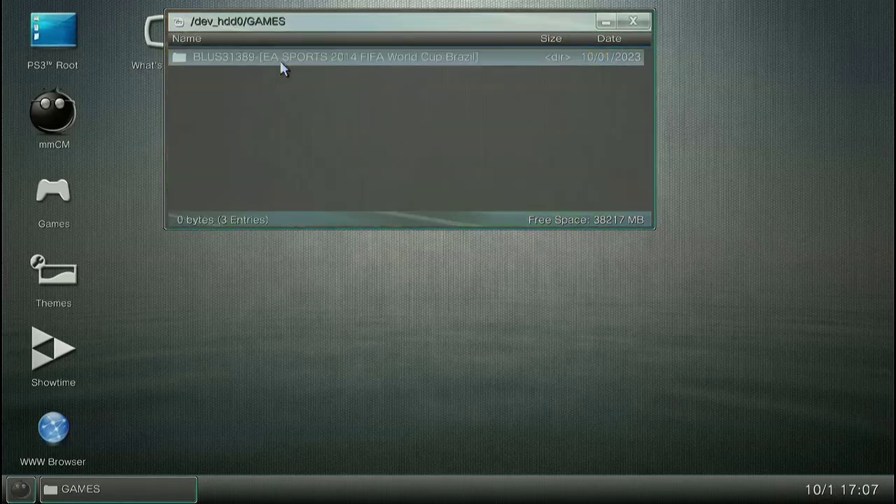
scroll(283, 68, "down", 1)
key("BackSpace")
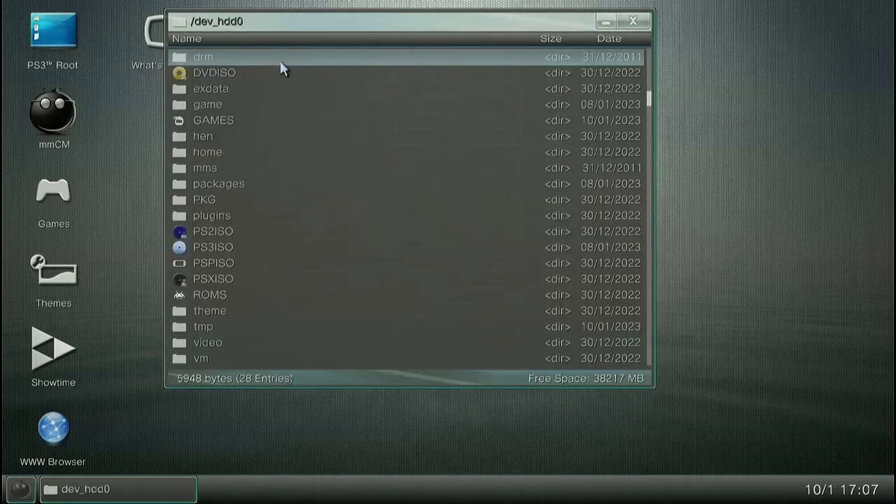
key("Escape")
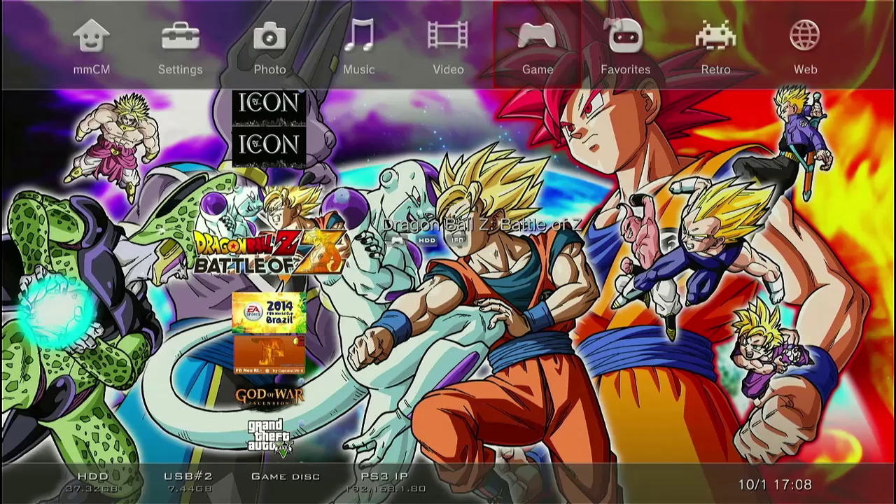
Step: Switch to FileZilla on the computer and enter 192.168.1.80 as the server address
key("ctrl+alt+Left")
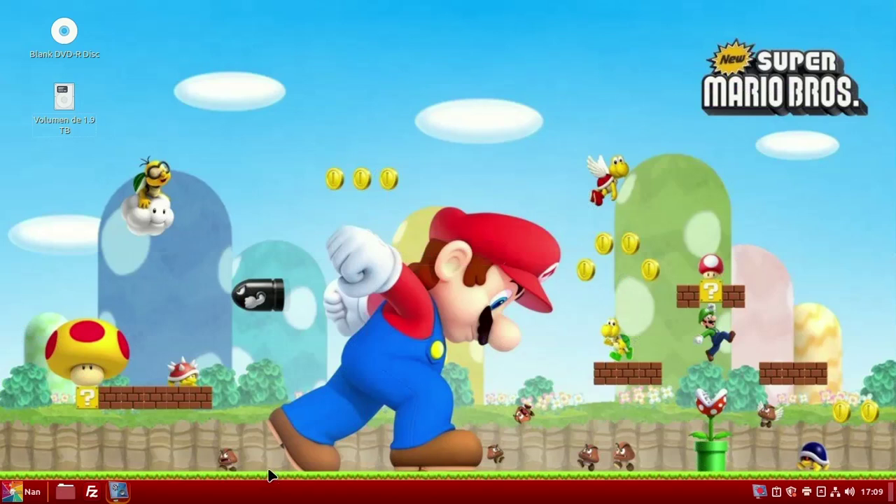
left_click(89, 493)
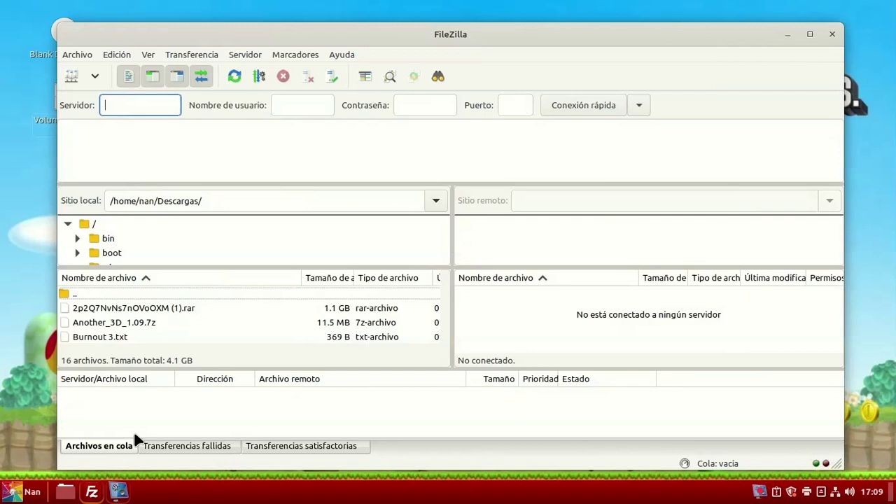
type("192.168.1.80")
Step: Browse the local site from the downloads folder up to the root and into the user's folder under /media
left_click(119, 314)
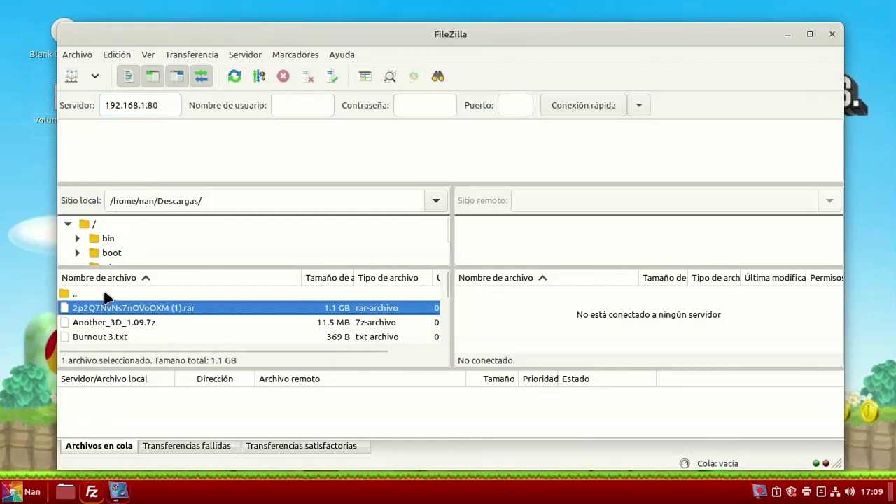
double_click(103, 294)
double_click(103, 294)
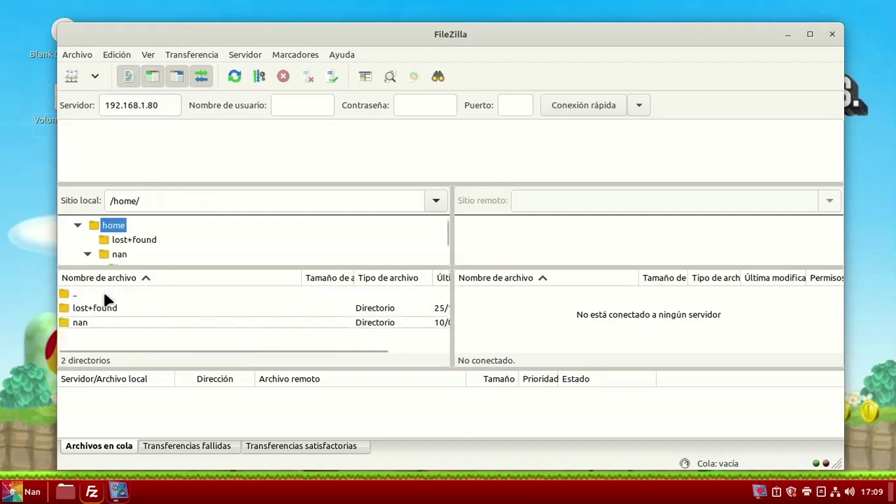
double_click(103, 294)
scroll(106, 311, "down", 5)
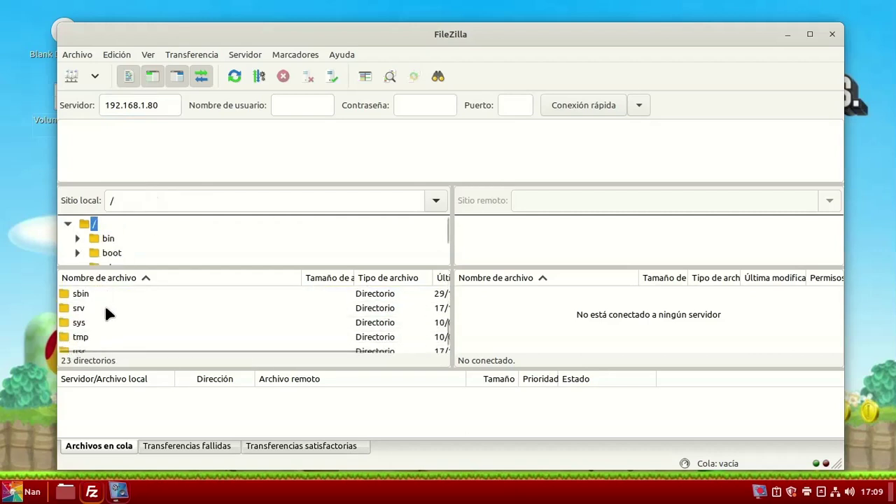
scroll(105, 310, "up", 2)
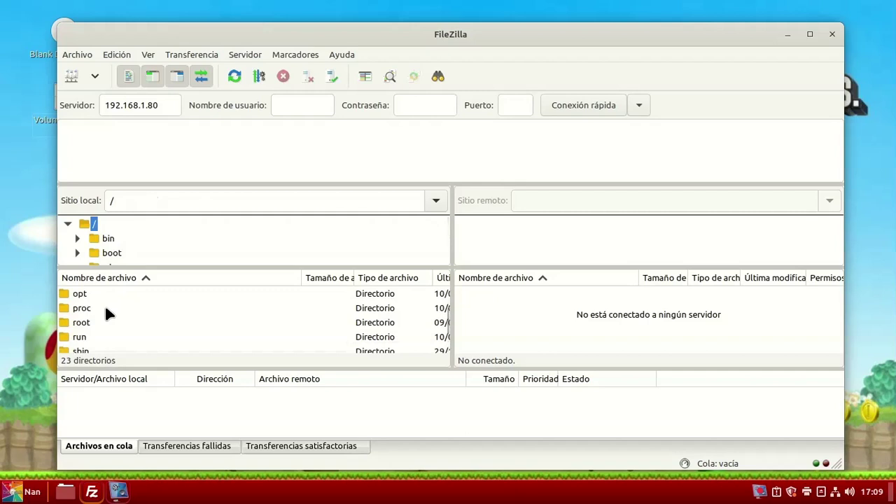
double_click(106, 309)
double_click(105, 308)
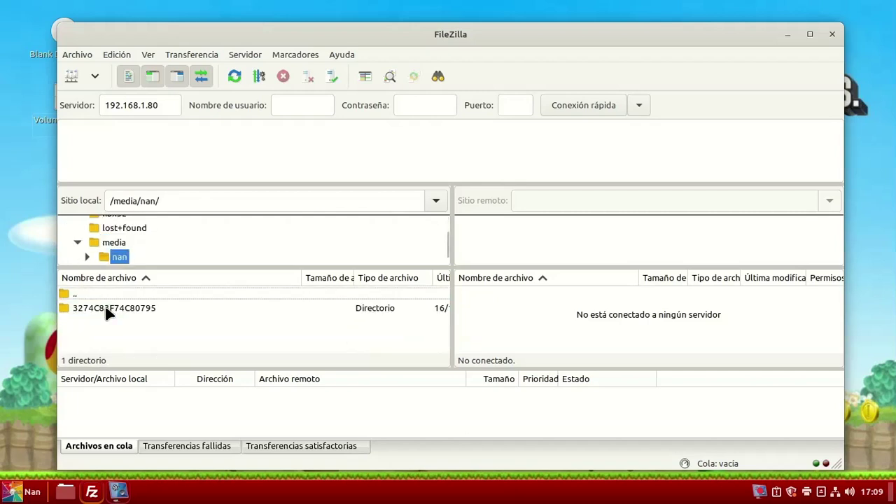
Step: Look at the contents of the mounted 1.9 TB volume in the file manager, and return to FileZilla
left_click(65, 492)
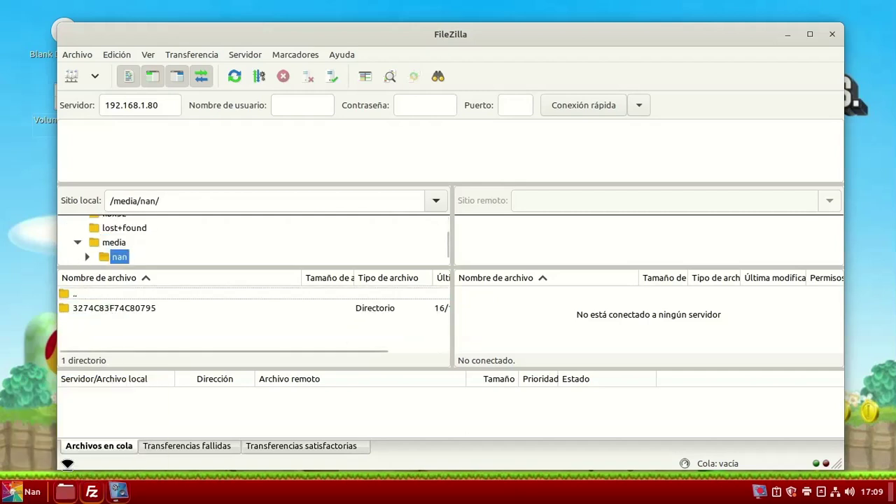
scroll(88, 340, "down", 1)
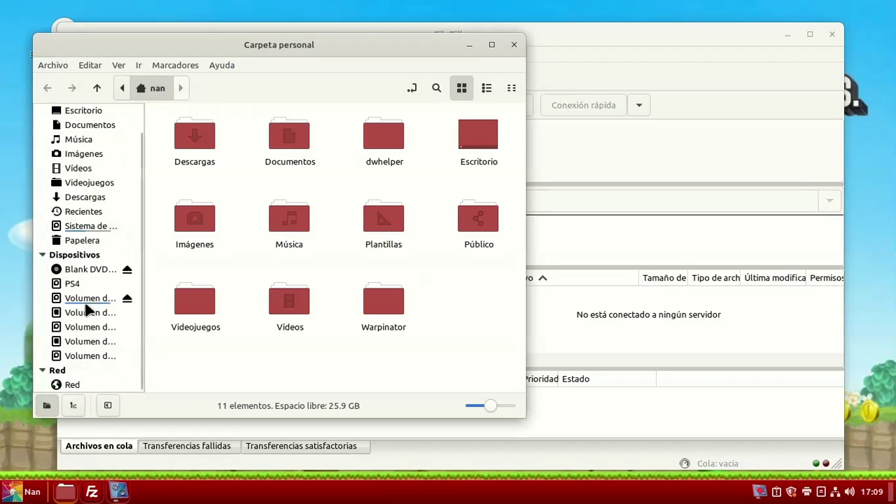
left_click(86, 298)
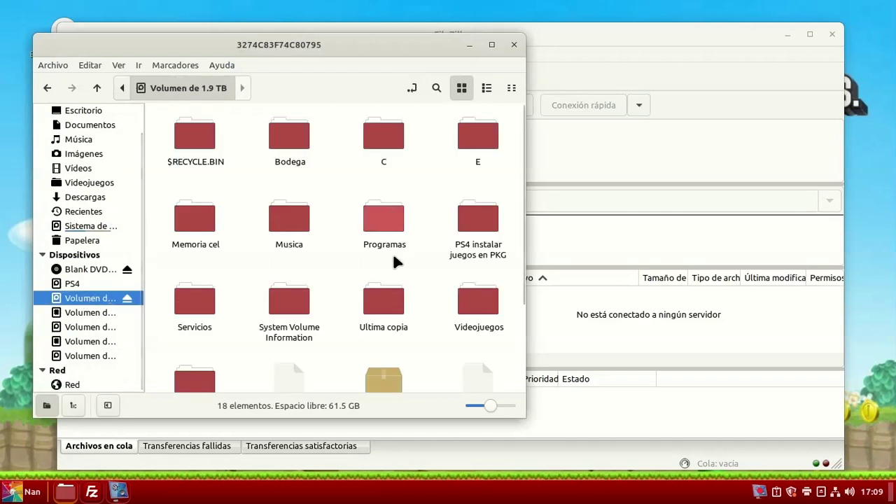
left_click(470, 44)
Step: Open the 3274C83F74C80795 volume and its Videojuegos folder in the local site
double_click(142, 307)
scroll(129, 309, "down", 5)
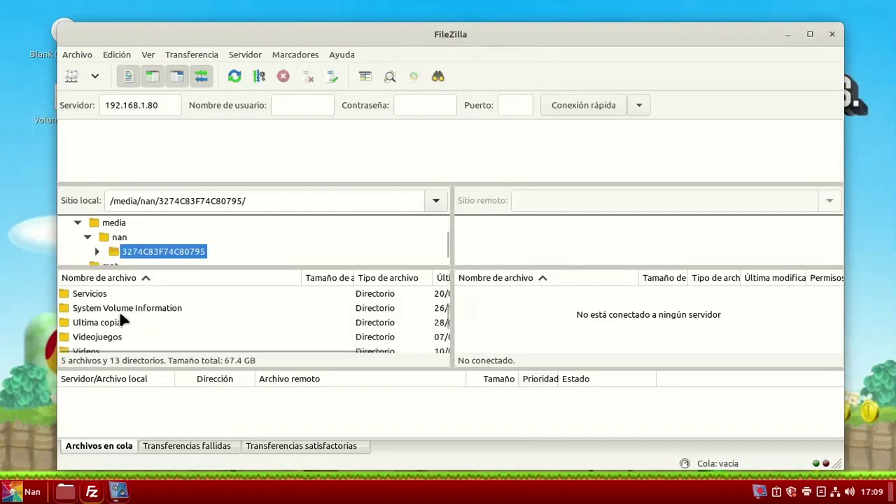
double_click(114, 336)
Step: Open the PS3 folder inside Videojuegos and set its Juegos subfolder as the local directory
scroll(120, 307, "down", 7)
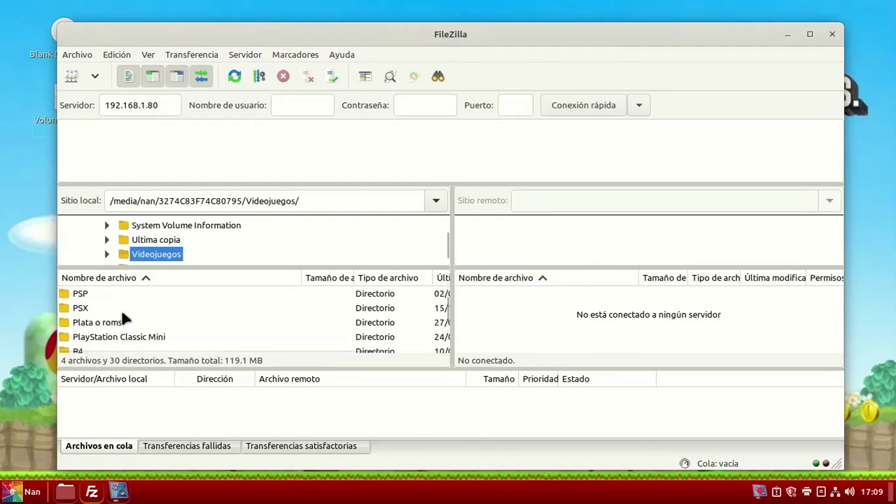
scroll(96, 313, "up", 1)
double_click(94, 308)
scroll(119, 308, "down", 2)
scroll(121, 318, "up", 1)
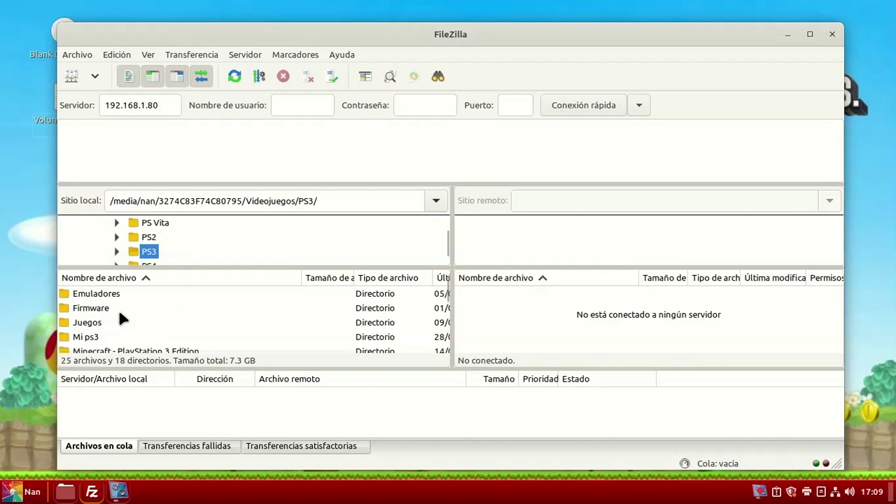
double_click(96, 321)
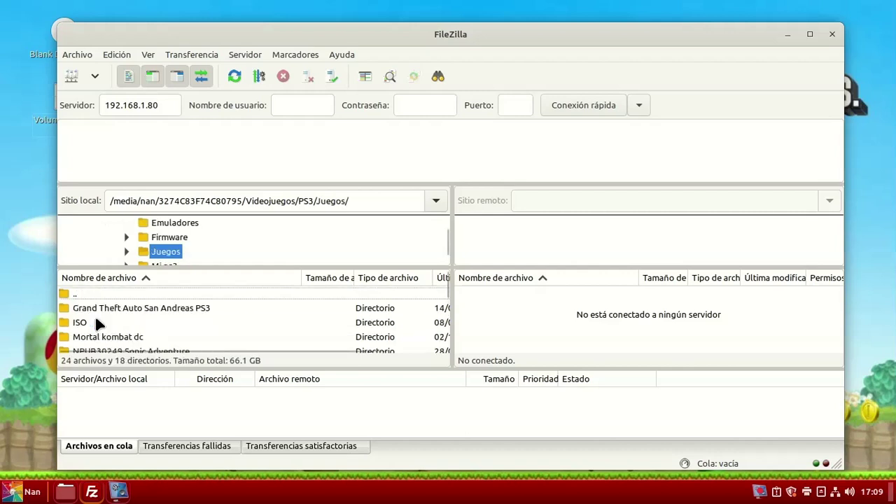
scroll(139, 312, "down", 5)
scroll(139, 312, "up", 1)
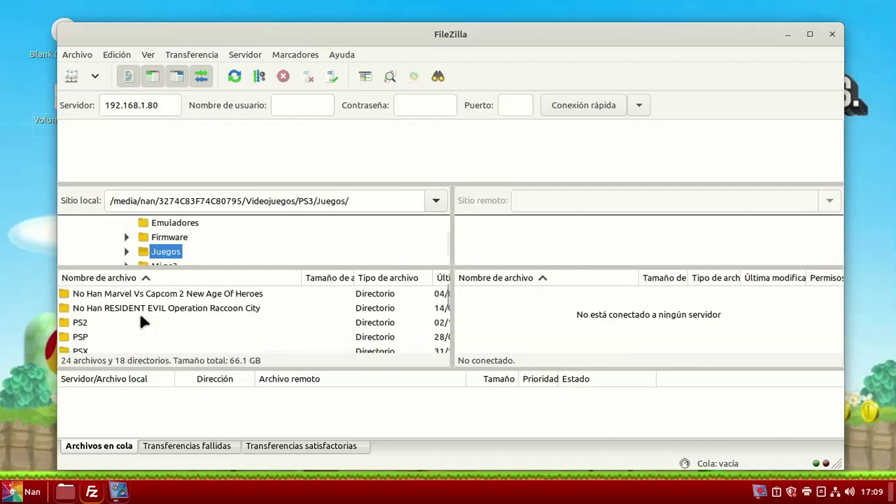
scroll(139, 312, "up", 3)
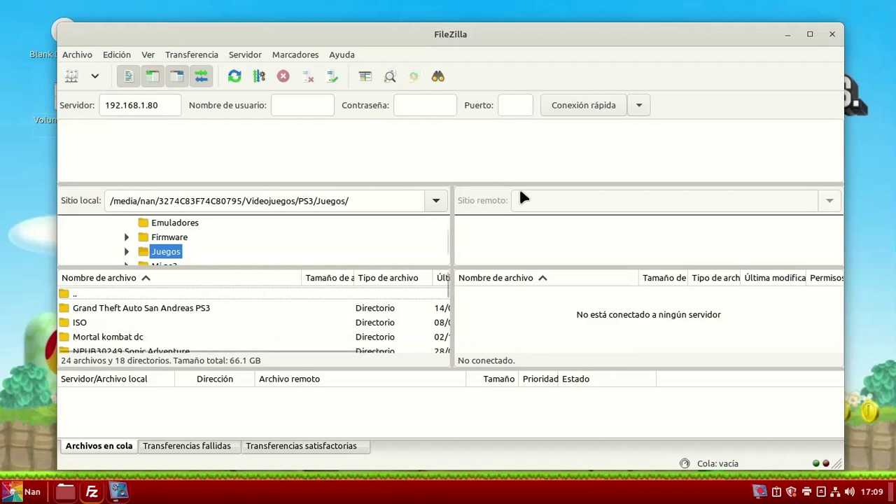
Step: Connect to the FTP server at 192.168.1.80 and open the dev_hdd0 directory on the remote site
left_click(582, 112)
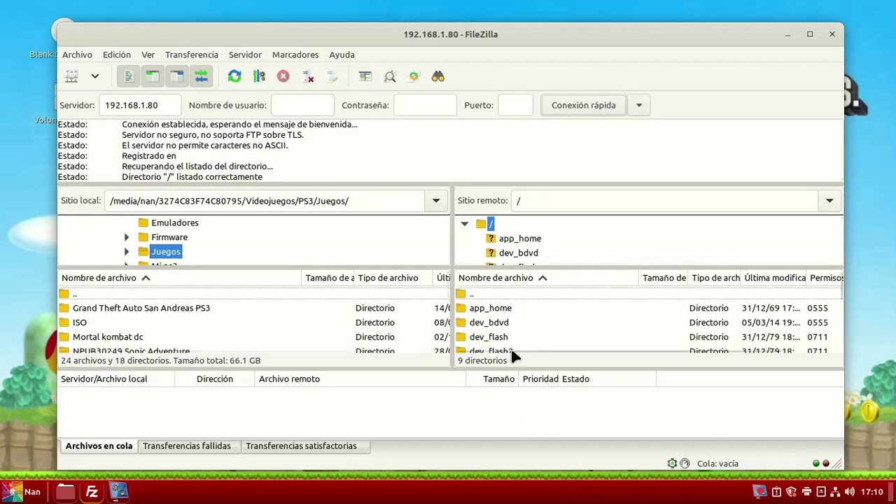
left_click(490, 314)
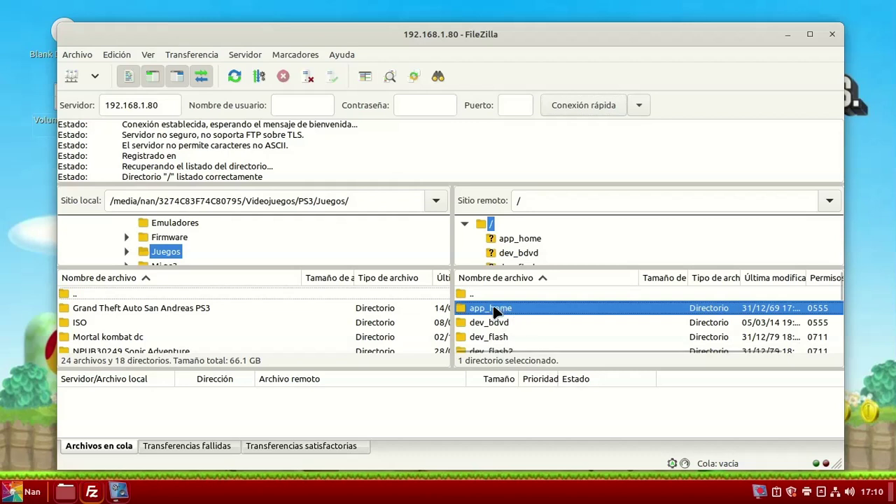
key("Down")
key("Down")
key("Down")
key("Down")
key("Down")
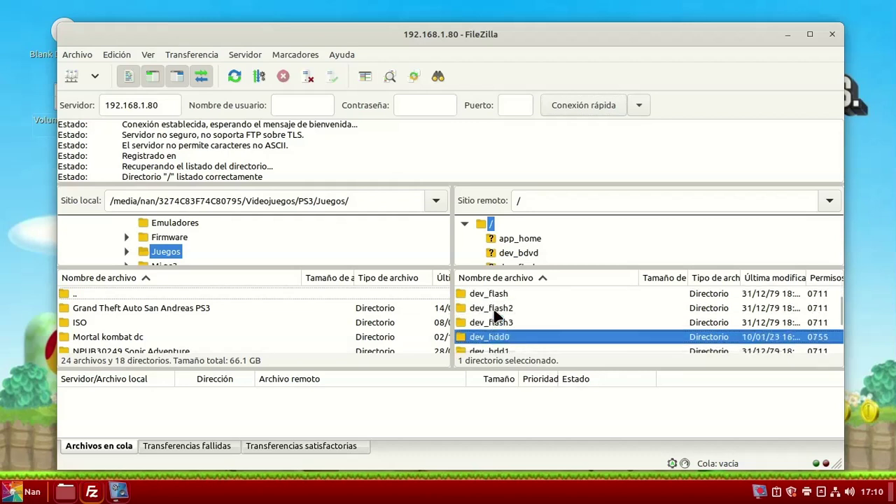
key("Return")
Step: Open the remote GAMES folder and download the BLUS31389-[EA SPORTS 2014 FIFA World Cup Brazil] folder to the local Juegos folder
key("Down")
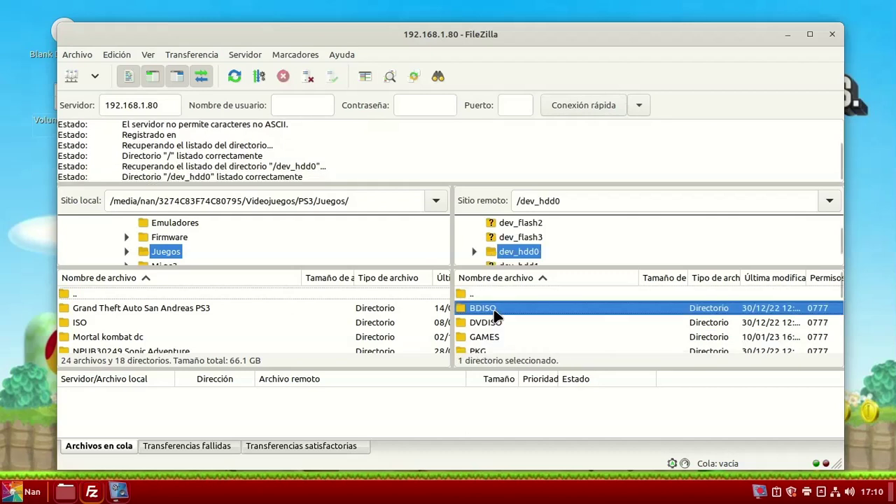
key("Down")
key("Down")
key("Return")
key("Down")
key("Down")
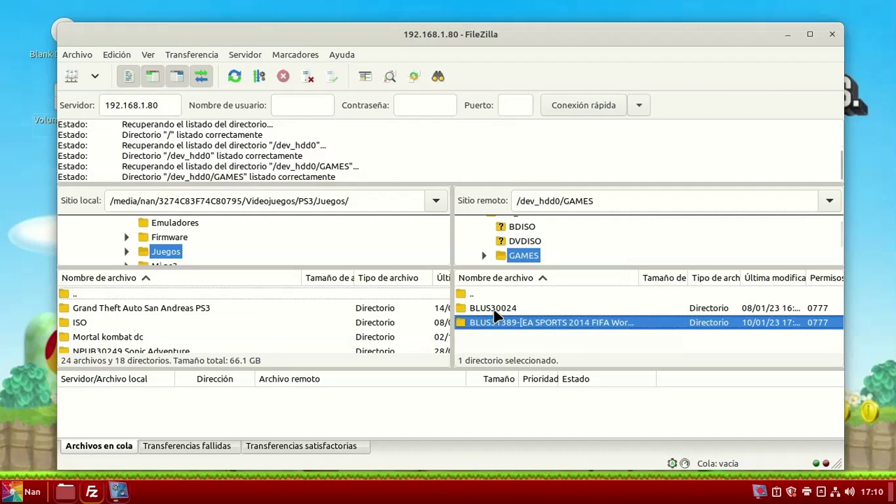
right_click(534, 326)
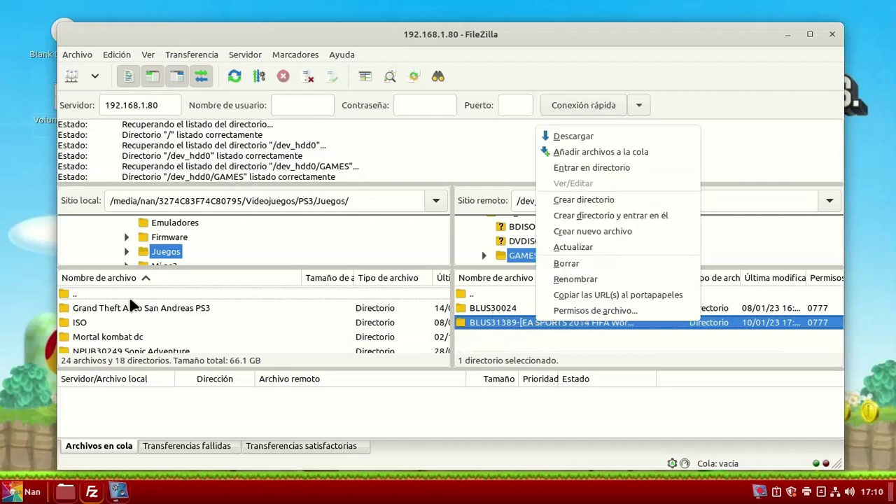
left_click(571, 135)
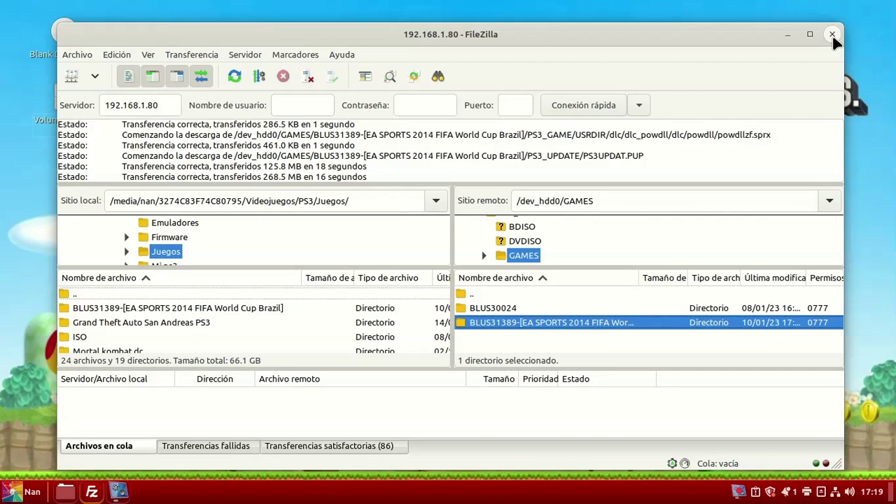
Step: Close FileZilla and open the Videojuegos/PS3/Juegos folder of the 1.9 TB volume in the file manager
left_click(832, 35)
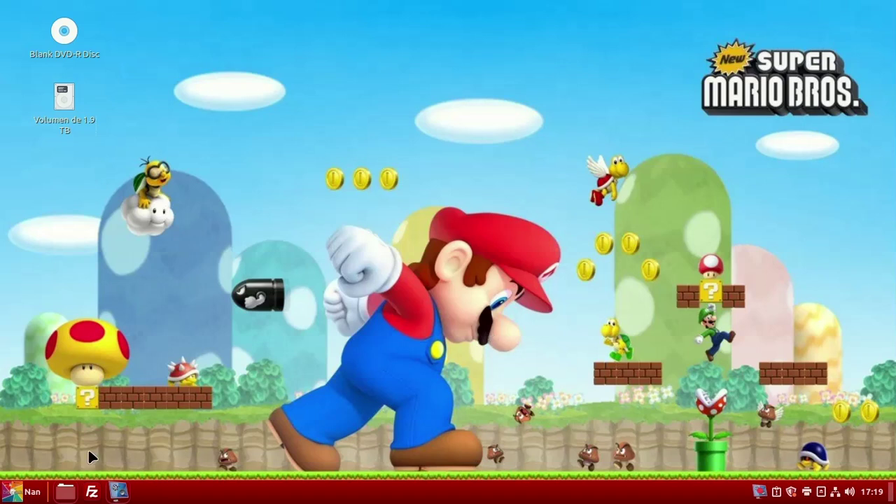
left_click(65, 491)
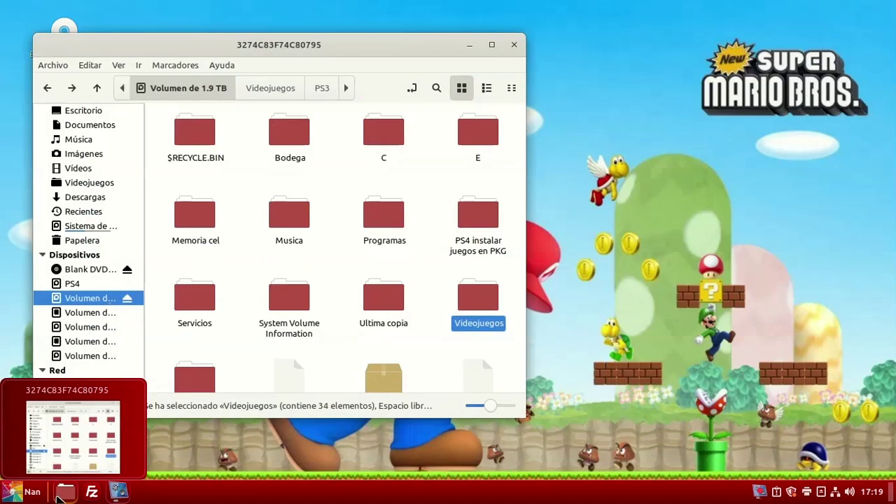
double_click(466, 302)
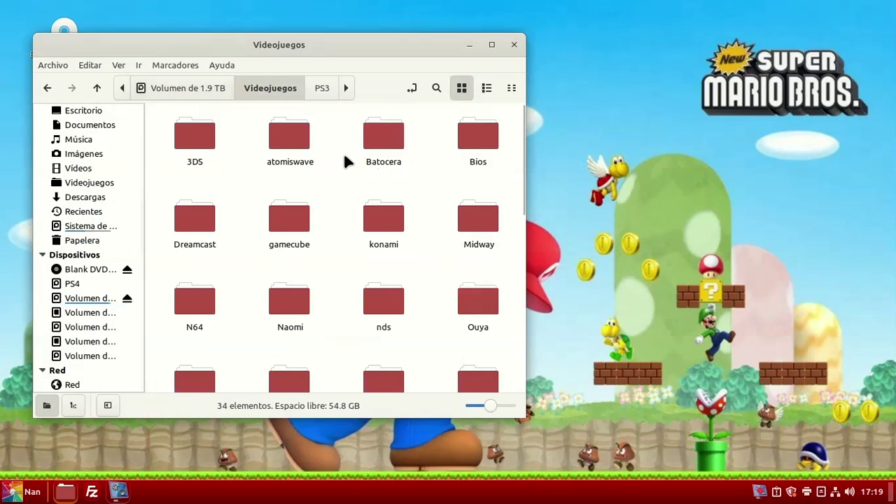
scroll(264, 177, "down", 3)
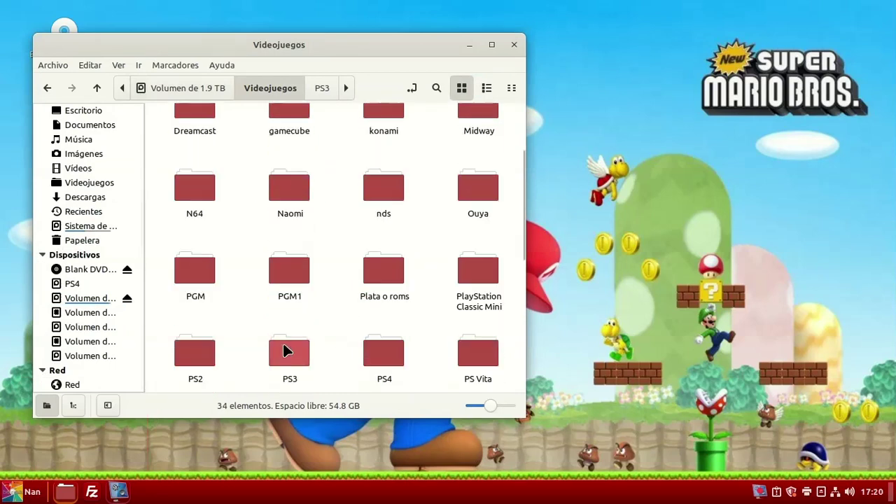
double_click(282, 350)
double_click(295, 214)
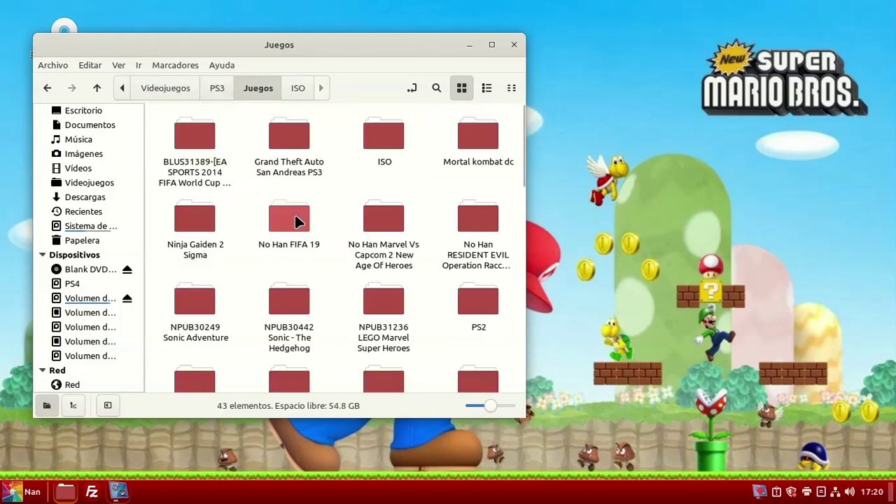
Step: Check the contents of the downloaded BLUS31389-[EA SPORTS 2014 FIFA World Cup Brazil] folder and return to Juegos
left_click(203, 141)
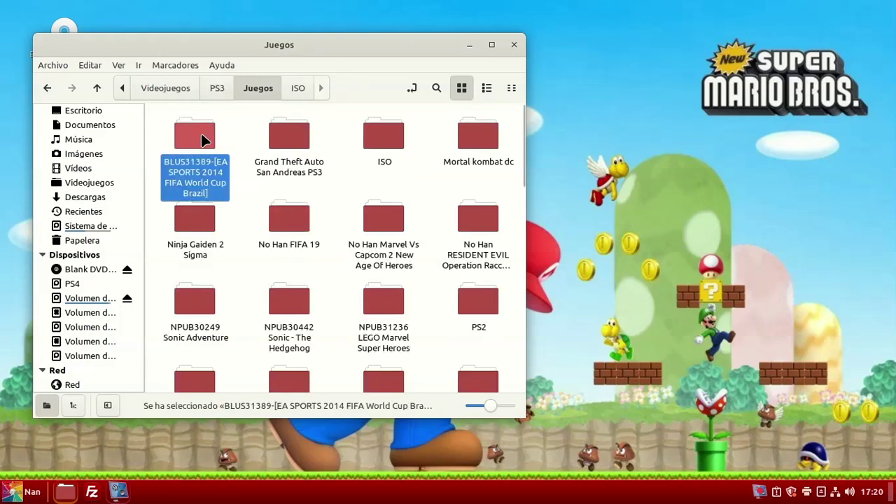
double_click(202, 140)
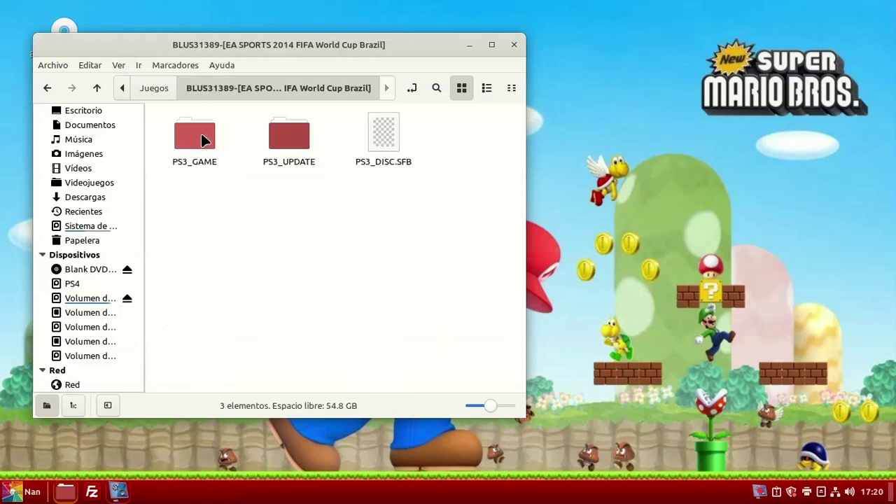
left_click(154, 88)
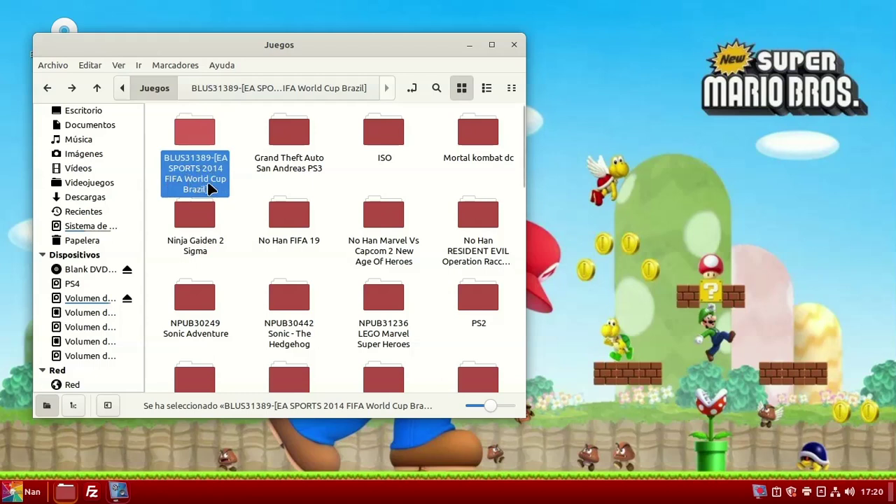
Step: Compress the BLUS31389-[EA SPORTS 2014 FIFA World Cup Brazil] folder into a .7z archive saved in Juegos
right_click(188, 128)
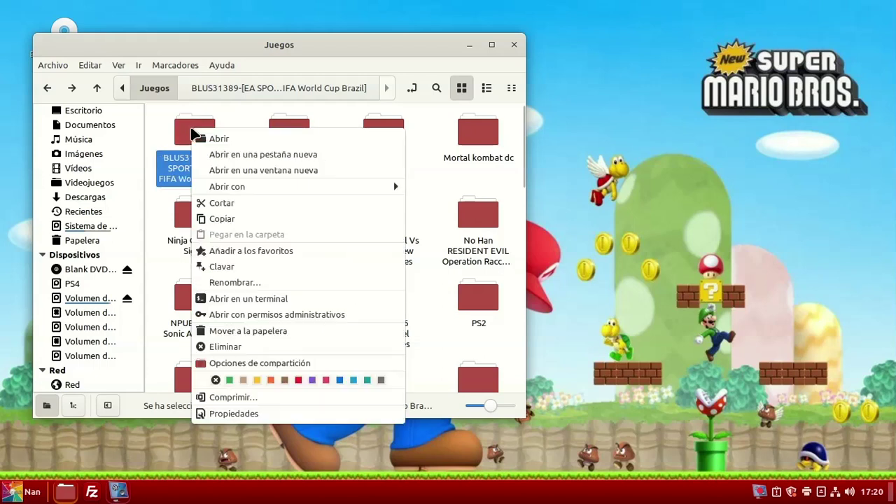
left_click(247, 397)
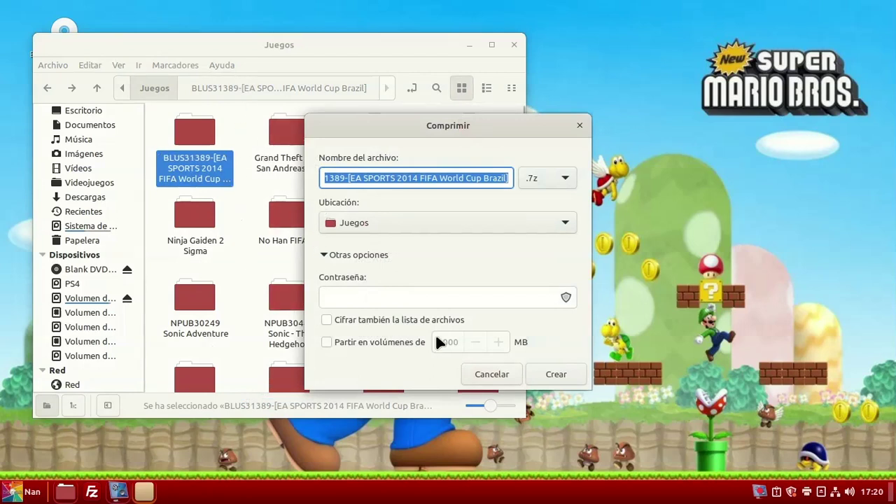
left_click(554, 375)
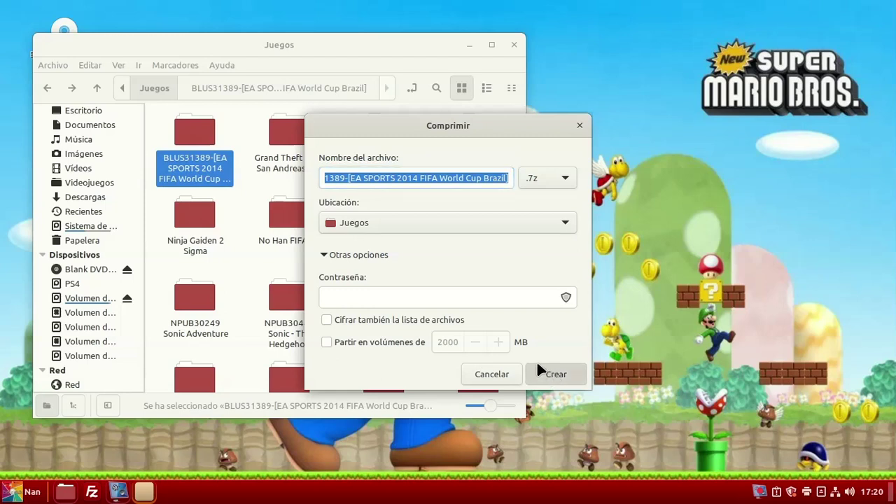
left_click(567, 181)
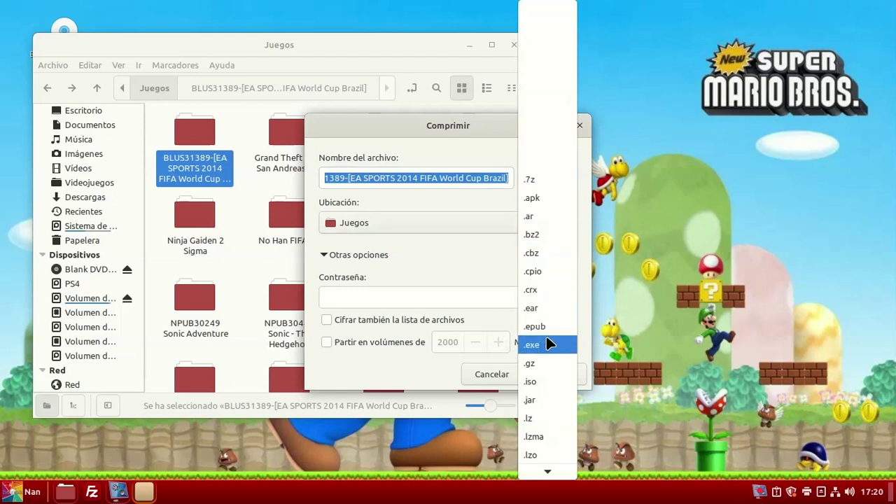
scroll(546, 402, "down", 3)
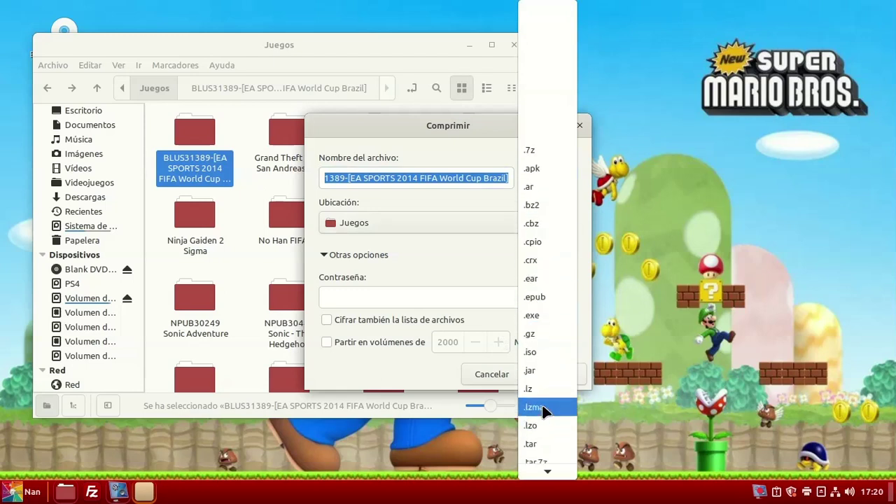
scroll(545, 411, "down", 3)
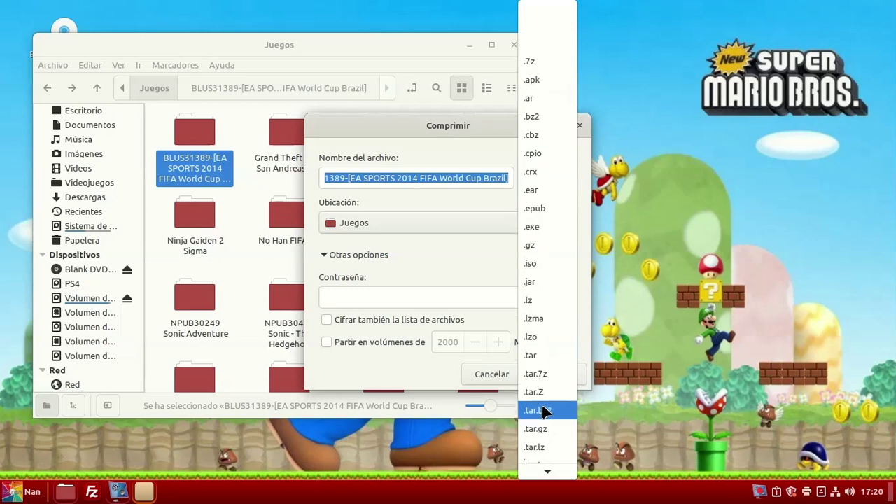
scroll(540, 218, "down", 4)
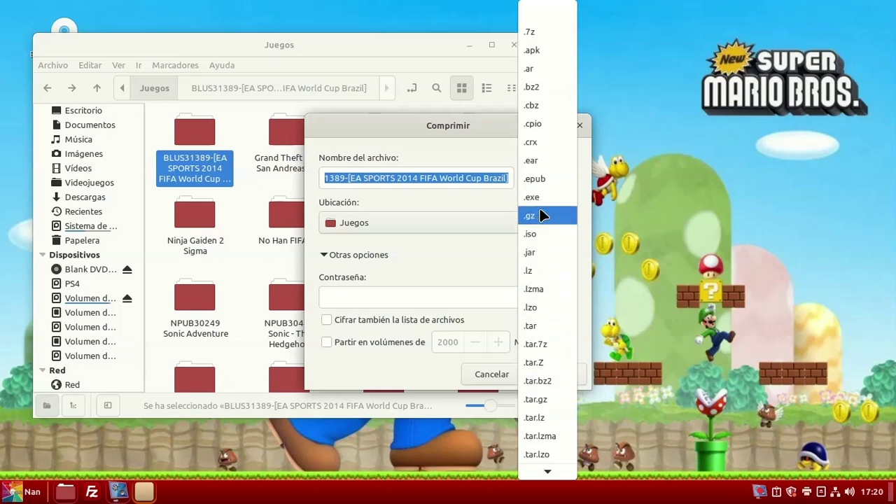
scroll(541, 222, "down", 3)
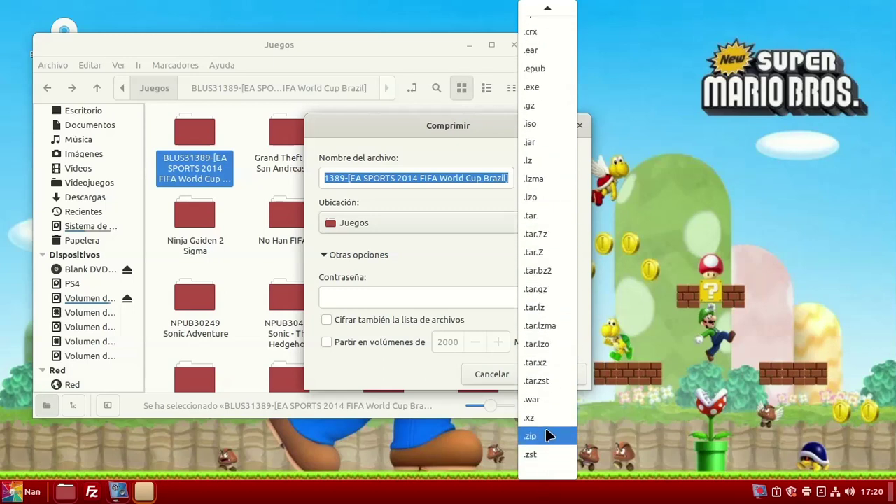
scroll(546, 363, "up", 4)
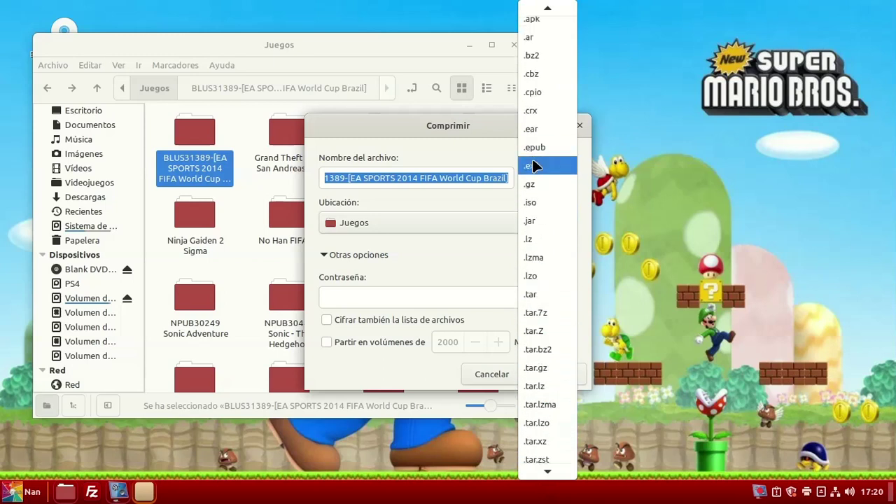
scroll(549, 210, "up", 1)
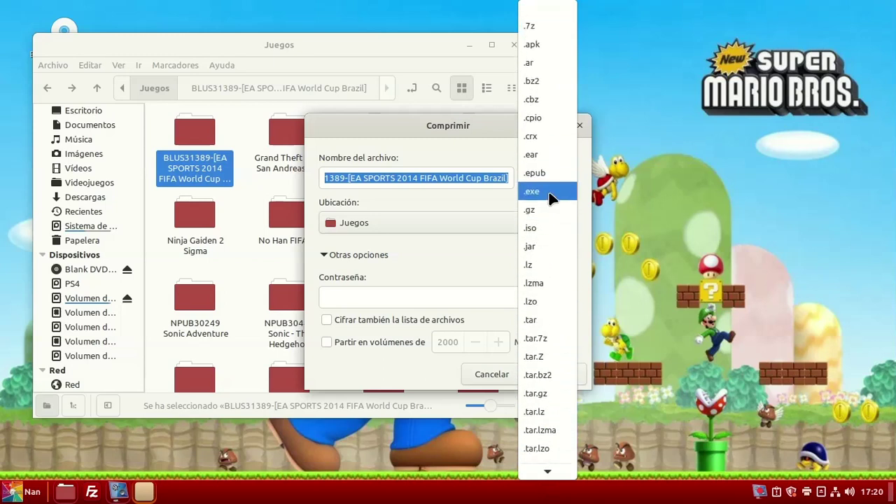
left_click(528, 28)
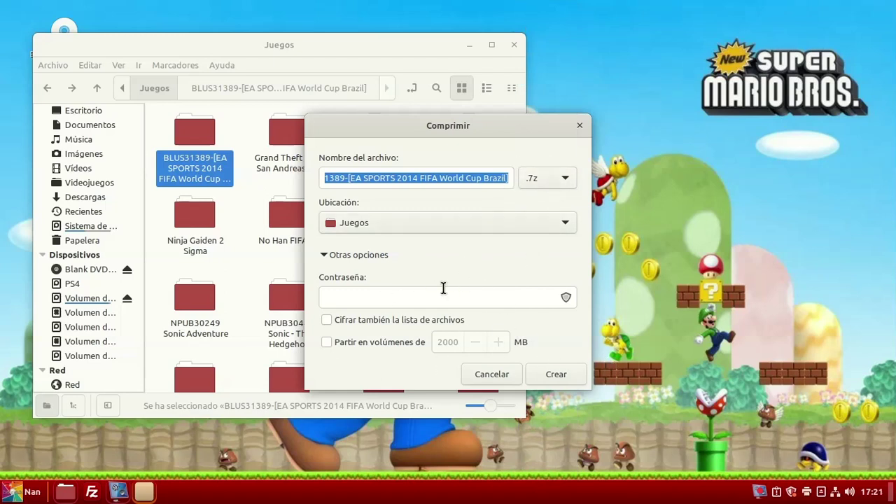
left_click(561, 367)
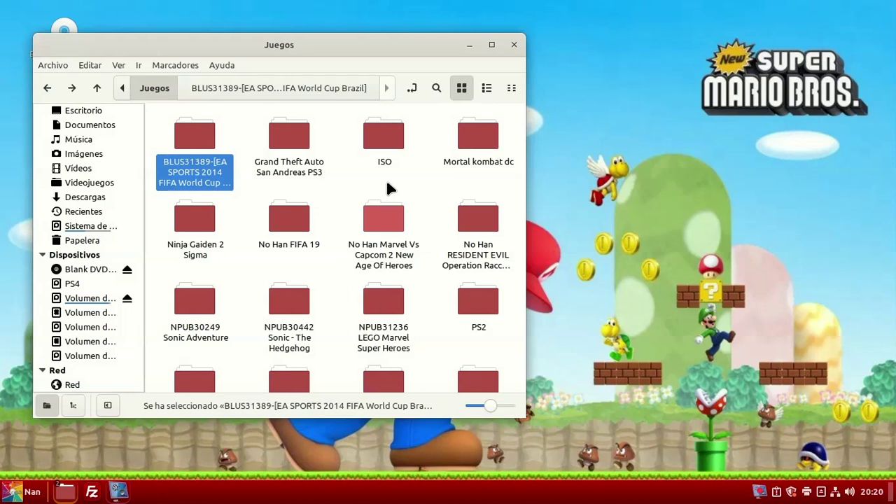
Step: Open the BLUS31389-[EA SPORTS 2014 FIFA World Cup Brazil].7z archive in Juegos to check its contents, and close the archive windows
scroll(210, 170, "down", 3)
scroll(208, 170, "down", 3)
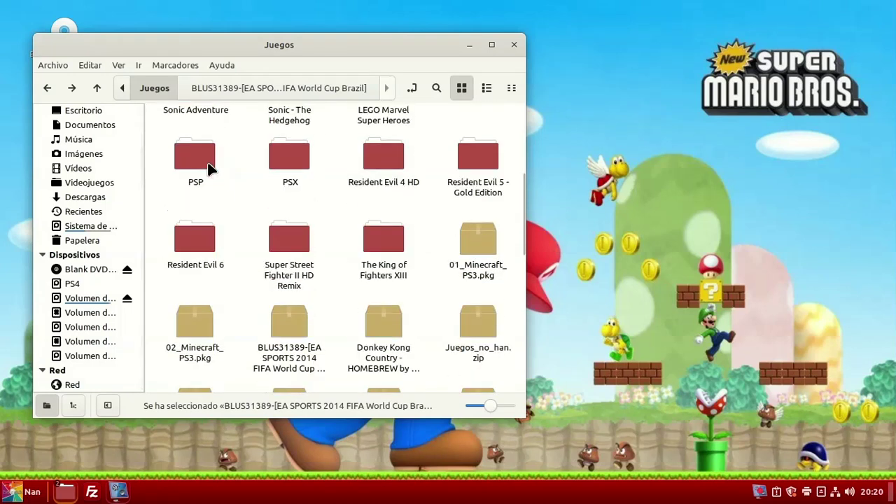
left_click(279, 321)
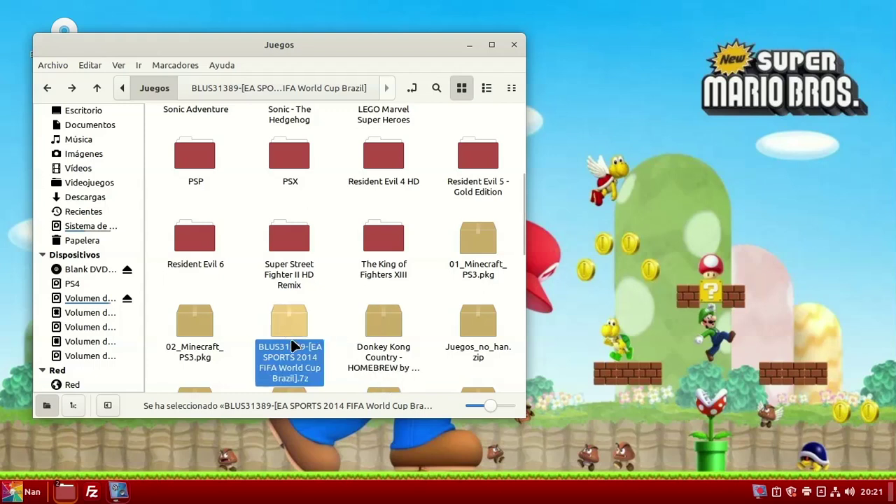
double_click(284, 321)
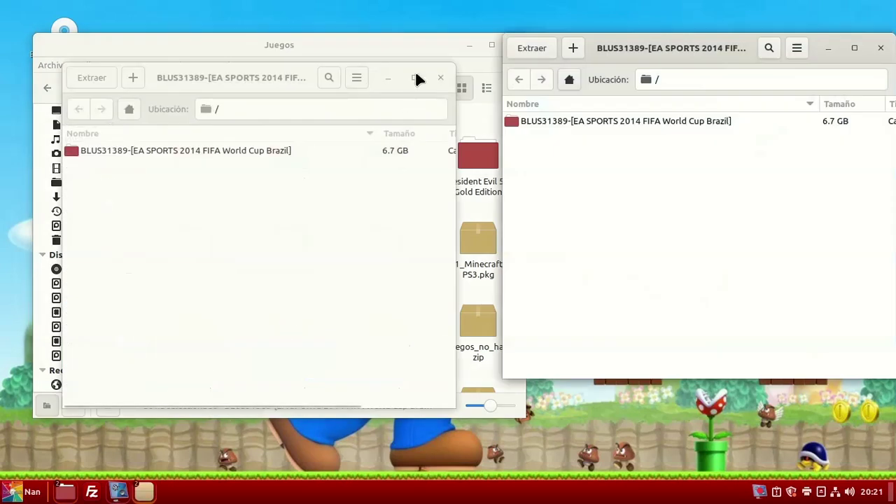
left_click(440, 77)
left_click_drag(680, 46, 519, 81)
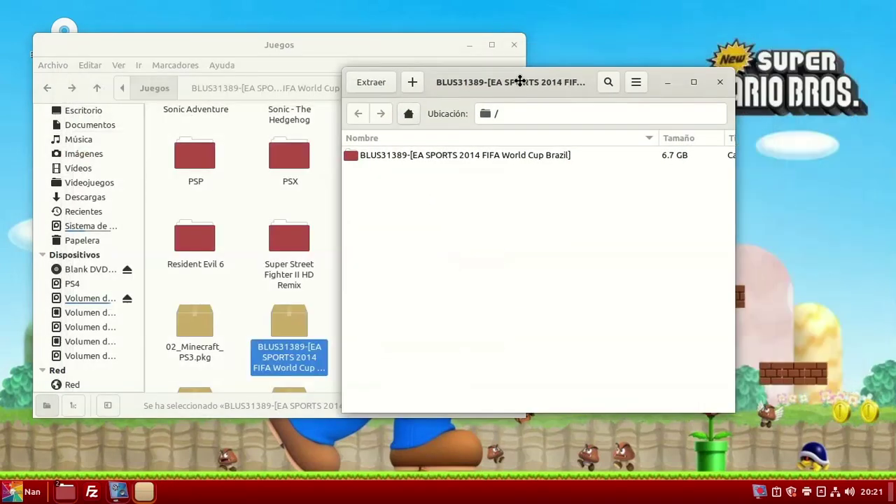
left_click(719, 82)
Step: Look inside the uncompressed BLUS31389-[EA SPORTS 2014 FIFA World Cup Brazil] folder and return to Juegos
scroll(179, 184, "up", 3)
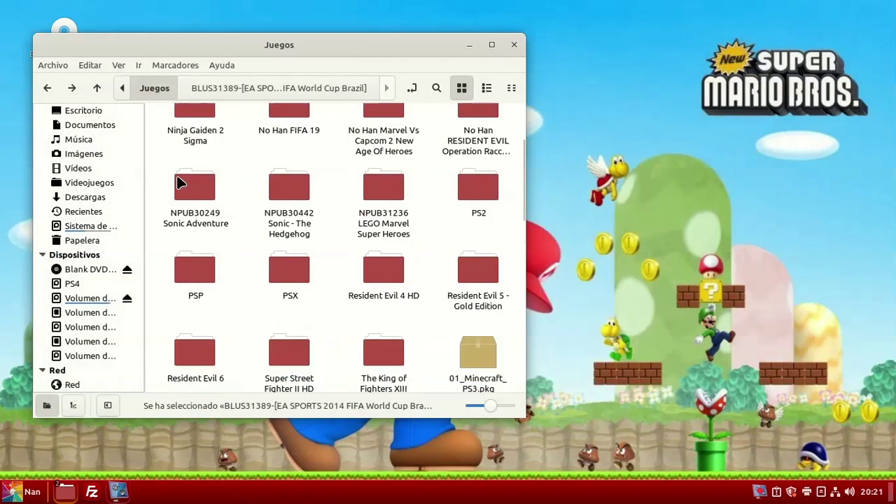
scroll(178, 184, "up", 3)
double_click(203, 153)
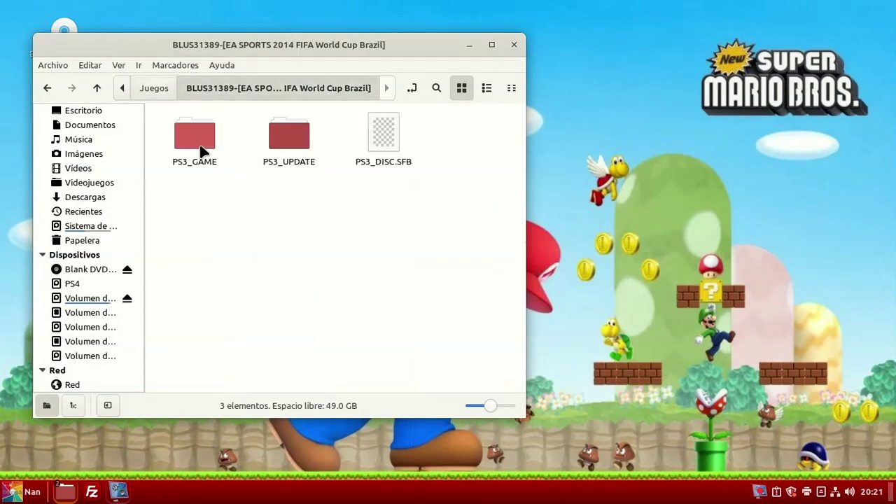
left_click(157, 94)
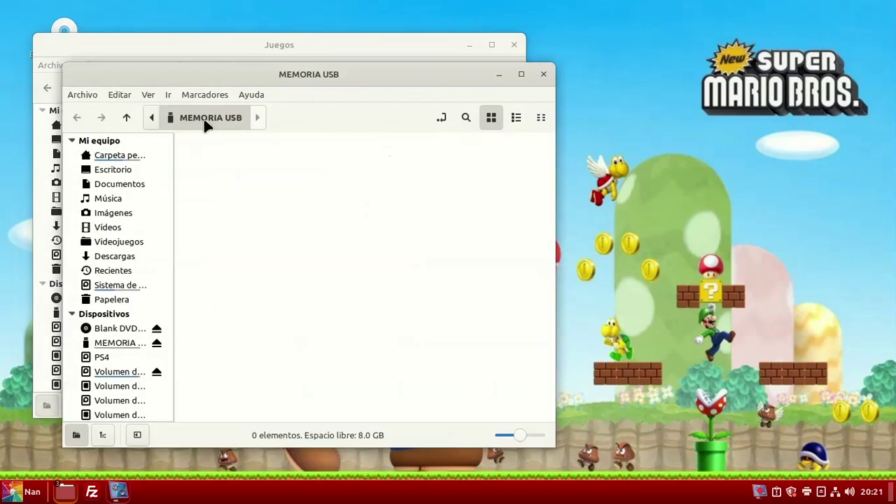
Step: Create a folder named GAMEZ on MEMORIA USB, open it and move its window beside the Juegos window
right_click(258, 229)
left_click(327, 236)
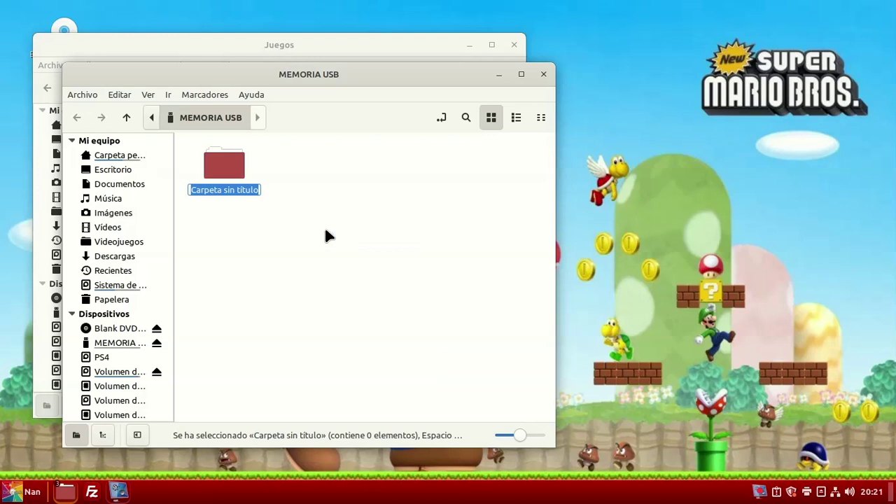
type("GAMEZ")
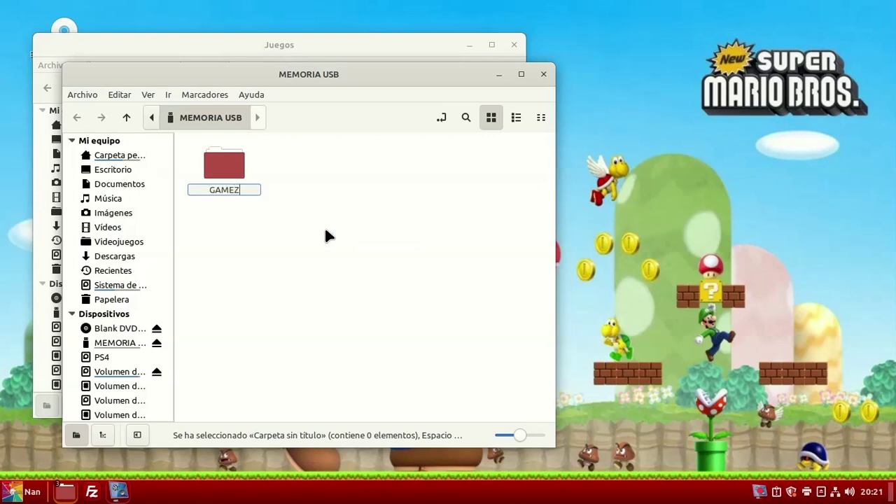
key("Return")
key("Return")
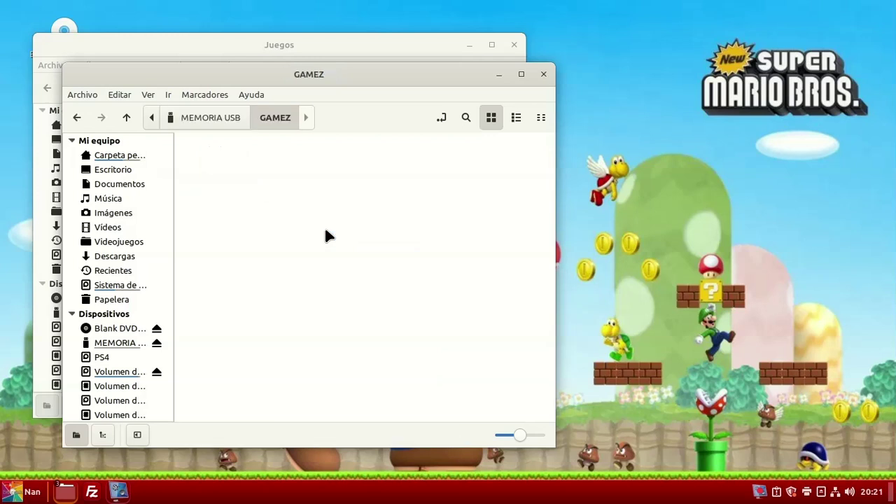
left_click_drag(319, 74, 593, 105)
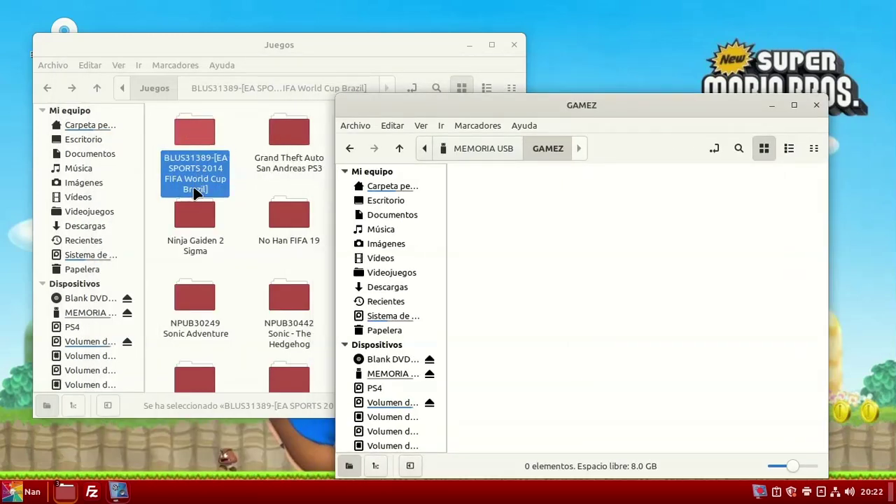
Step: Examine the FIFA World Cup game folder in Juegos, including PS3_DISC.SFB and the PS3_GAME subfolder, and return to Juegos
double_click(190, 135)
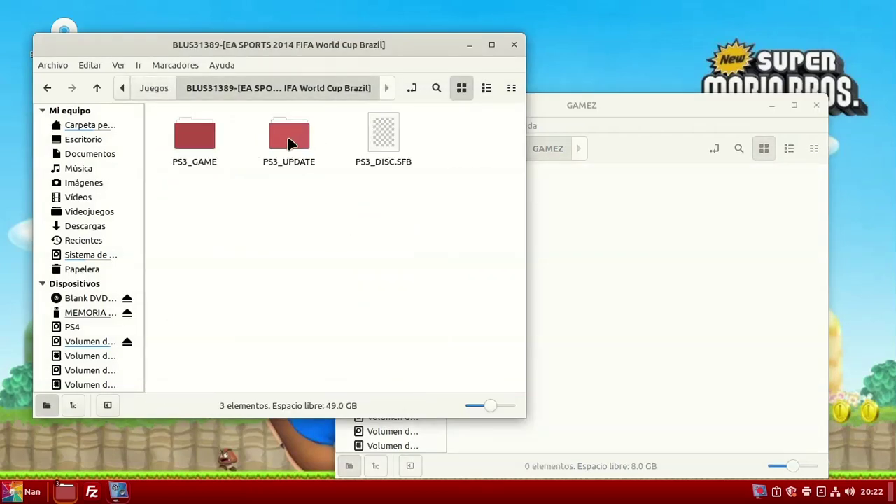
left_click(388, 144)
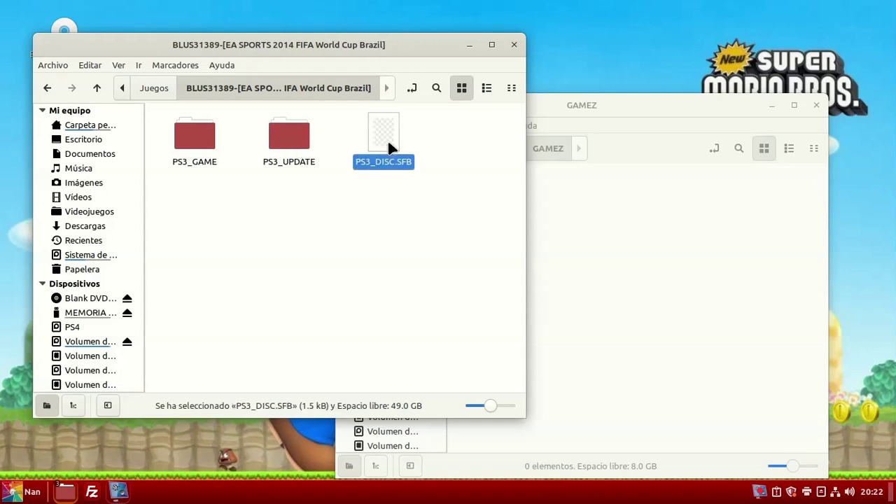
double_click(191, 140)
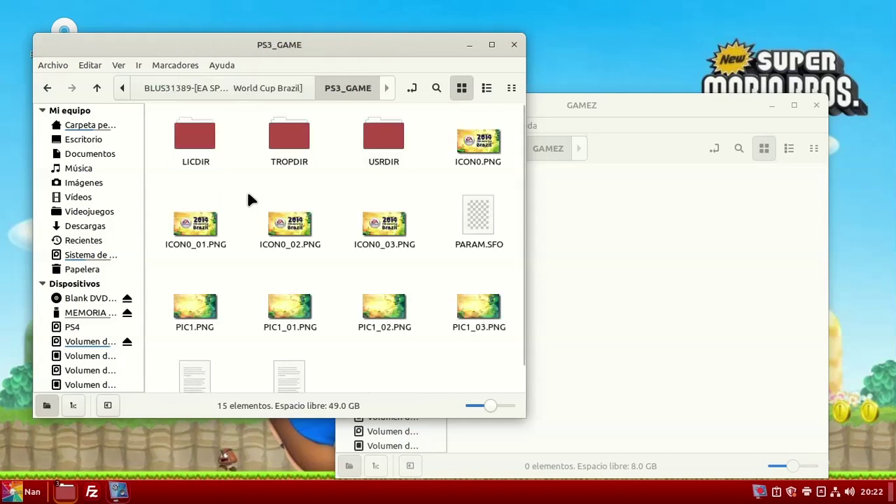
left_click(210, 85)
left_click(124, 86)
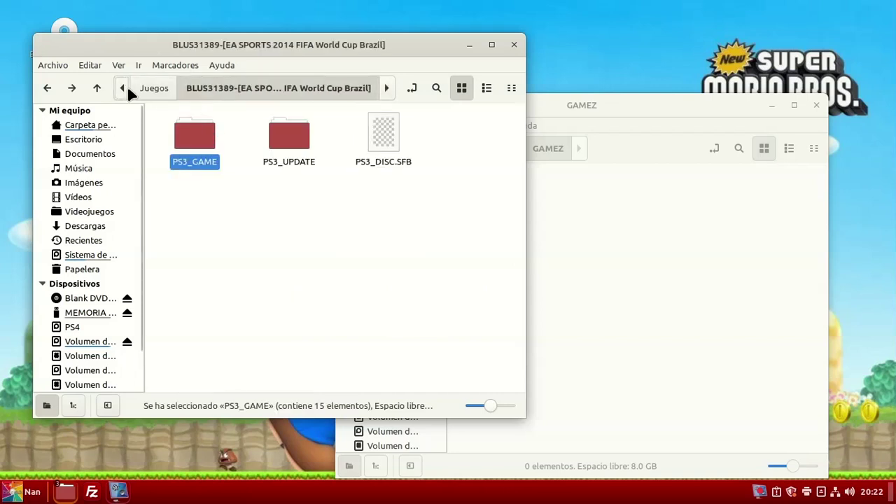
left_click(155, 89)
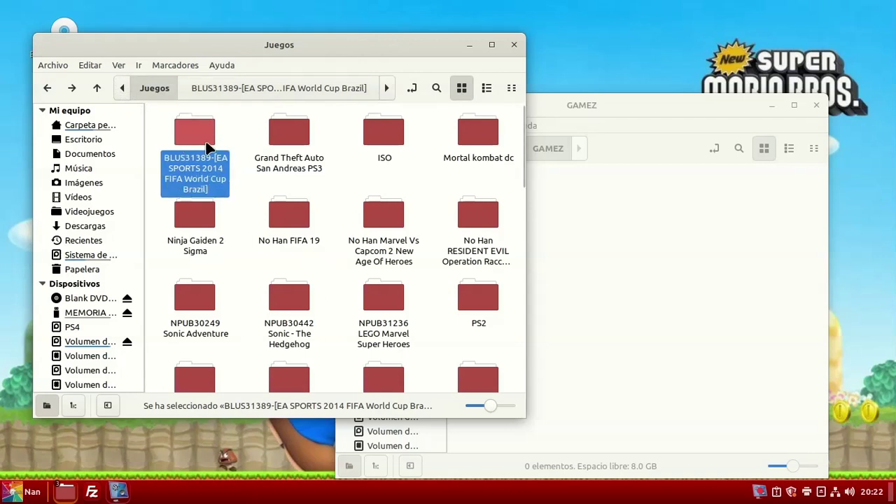
Step: Copy the BLUS31389-[EA SPORTS 2014 FIFA World Cup Brazil] folder from Juegos into GAMEZ on the USB drive and eject MEMORIA USB
left_click_drag(203, 143, 576, 259)
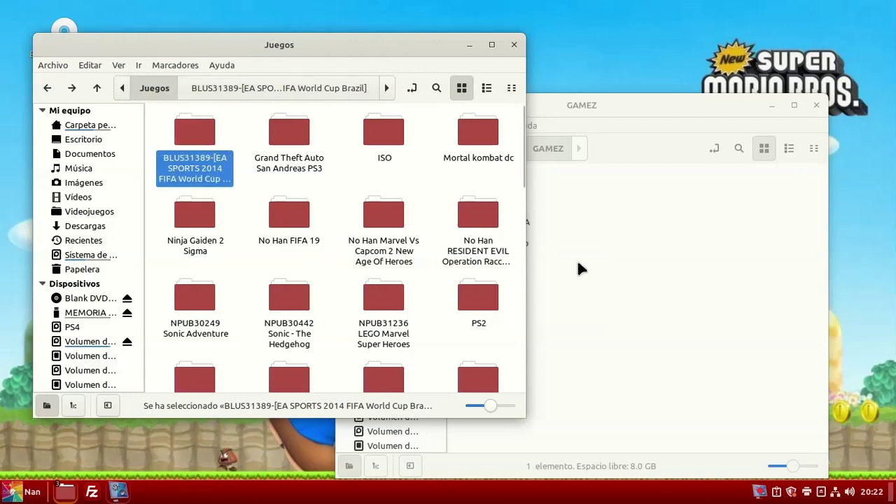
left_click(469, 45)
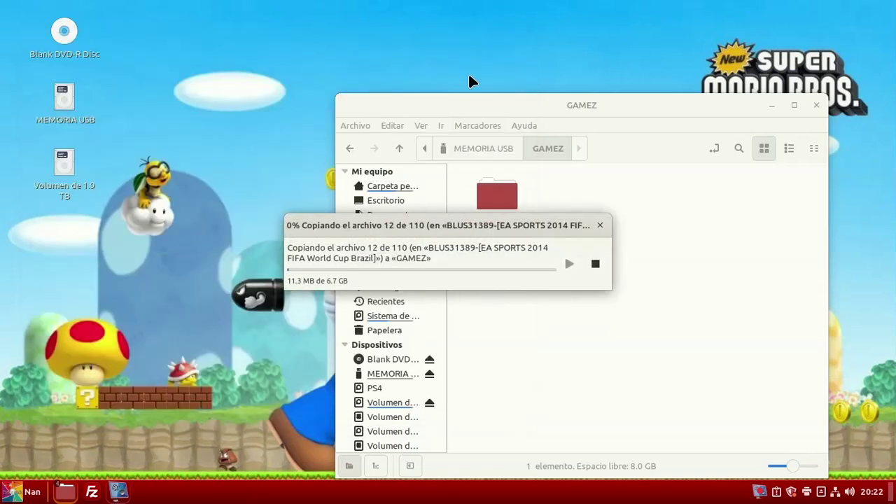
left_click_drag(499, 111, 253, 45)
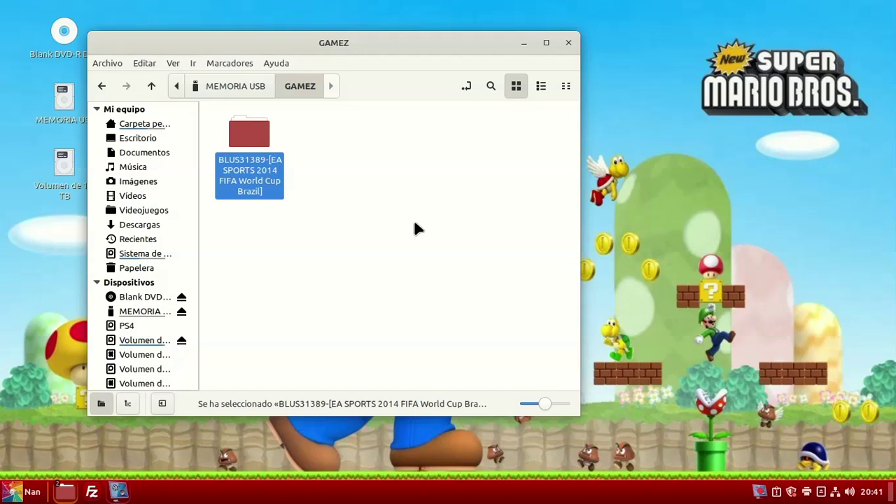
left_click(182, 312)
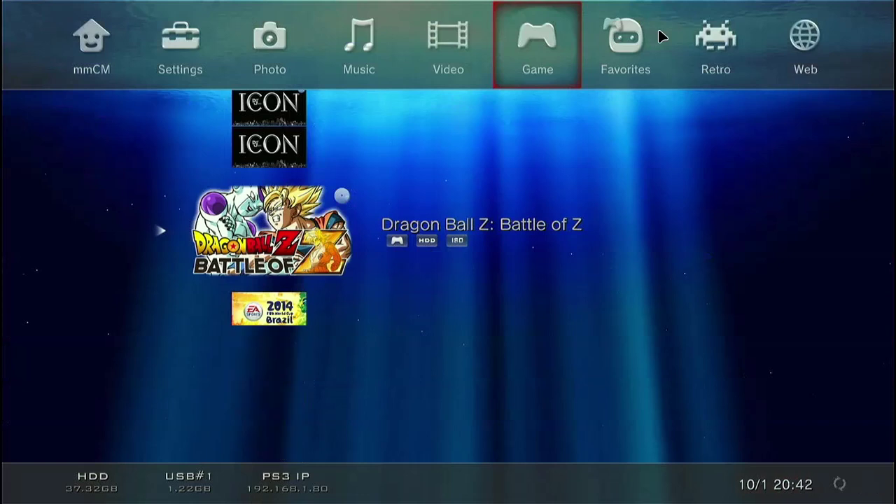
Step: In multiMAN's game list, run Refresh to scan all connected devices
key("Up")
key("Up")
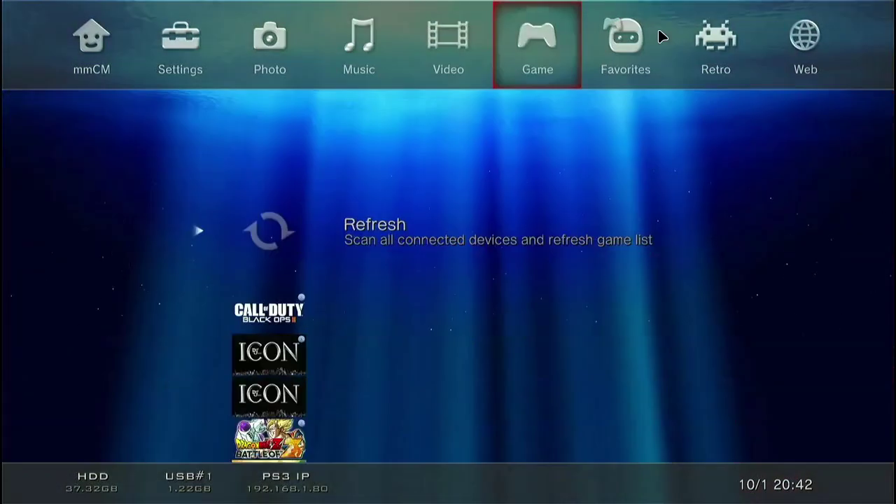
key("Return")
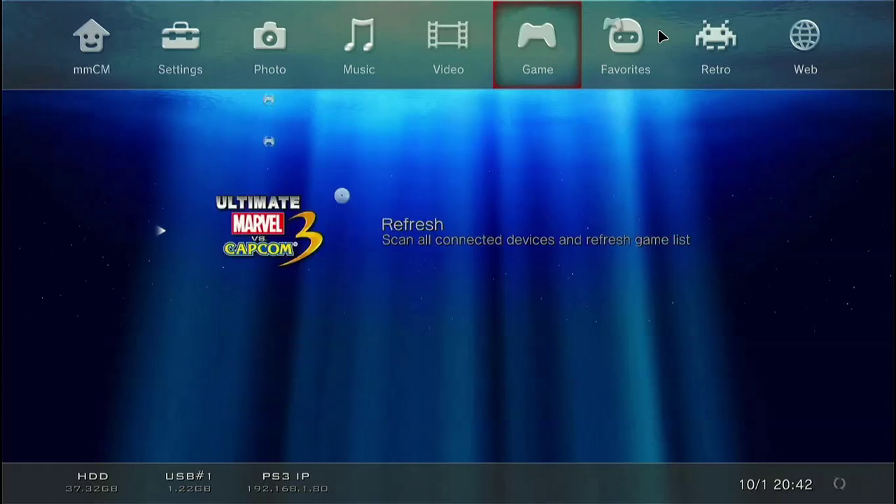
Step: Look through the refreshed game list for the EA SPORTS 2014 FIFA World Cup Brazil entry stored on USB
key("Up")
key("Up")
key("Up")
key("Up")
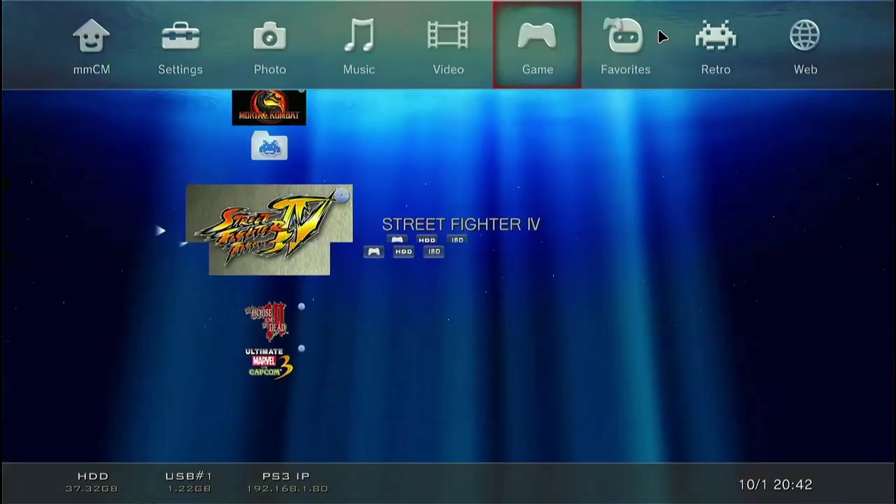
key("Up")
key("Up")
key("Up")
key("Up")
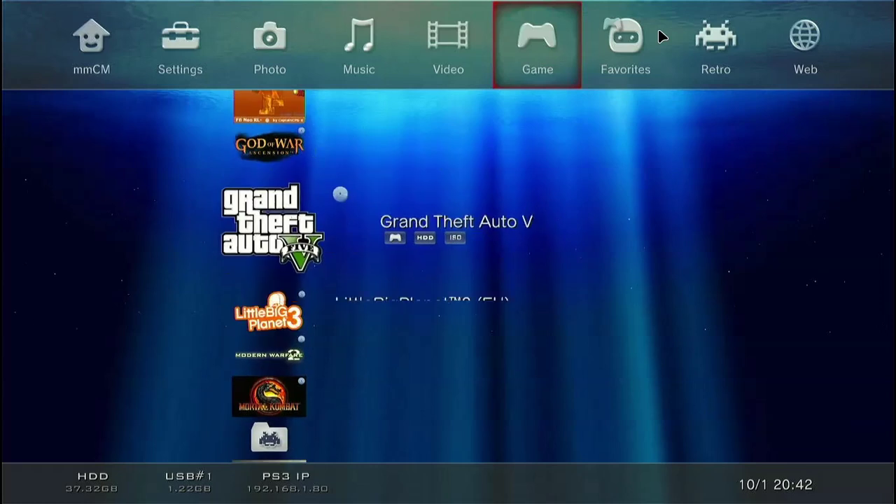
key("Up")
key("Up")
key("Up")
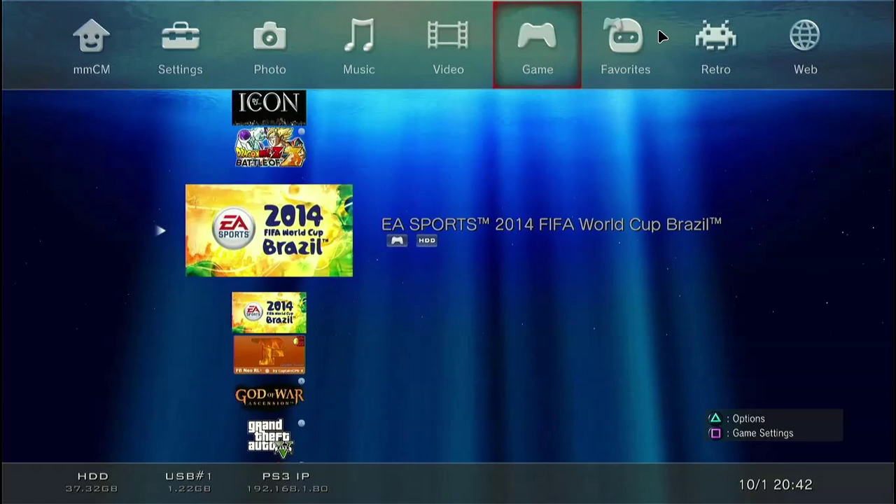
key("Up")
key("Up")
key("Up")
key("Up")
key("Up")
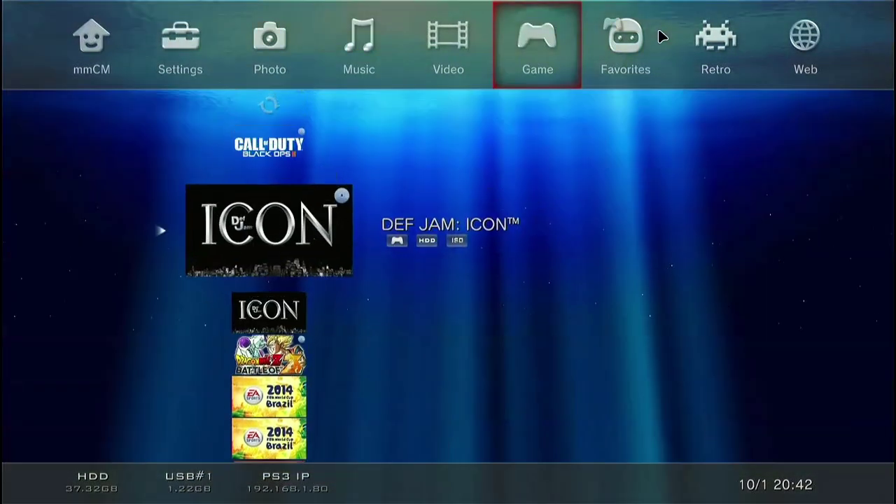
key("Down")
key("Down")
key("Down")
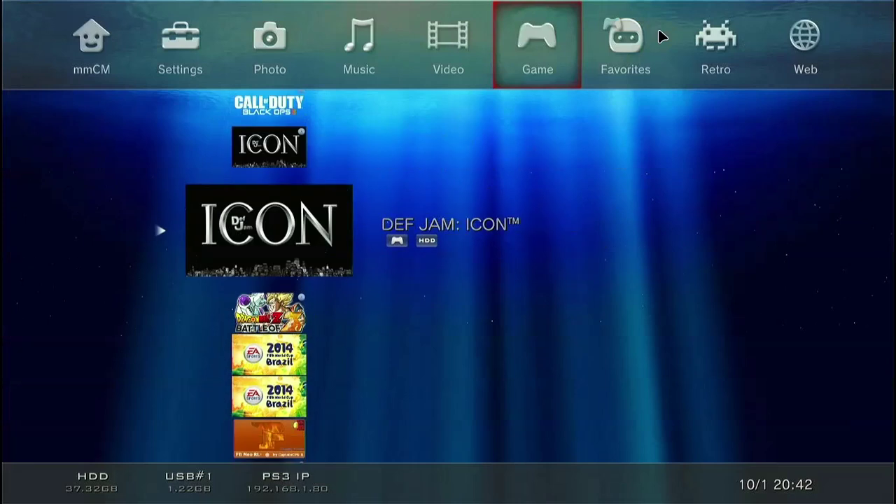
key("Down")
key("Down")
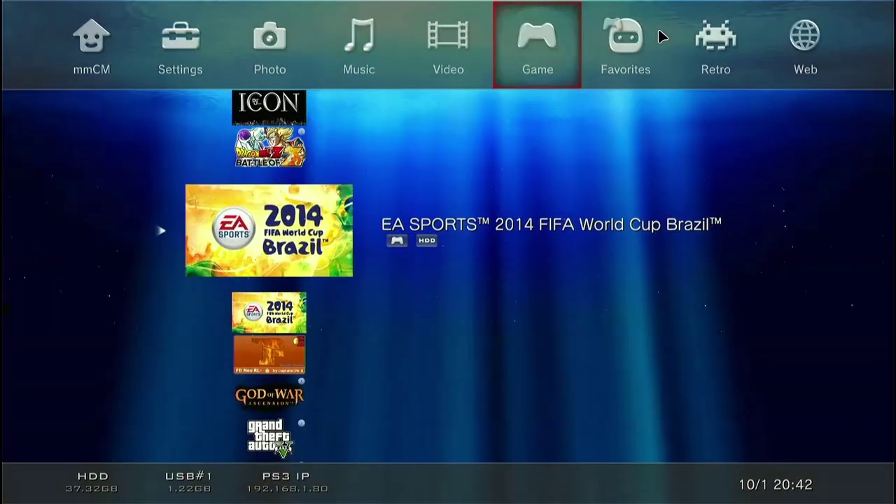
key("Down")
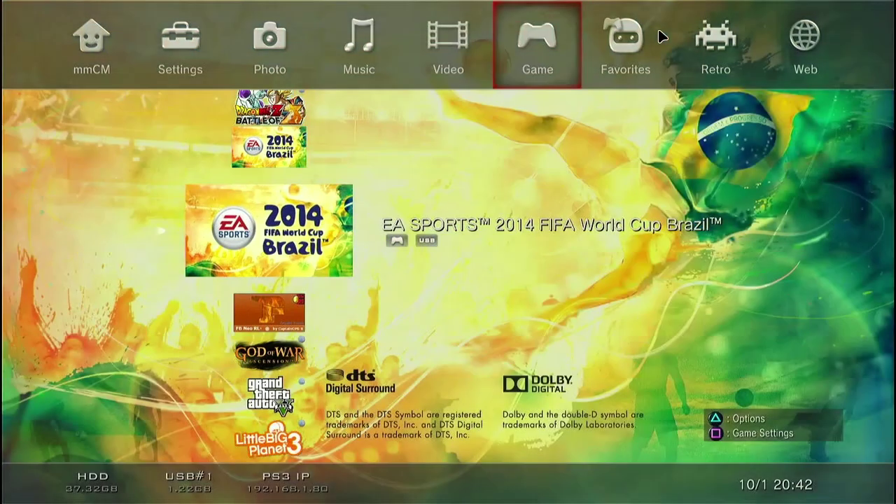
Step: Browse the games listed after the FIFA World Cup entries, including Modern Warfare 2, Mortal Kombat Komplete Edition and SNES EFZ
key("Down")
key("Down")
key("Down")
key("Down")
key("Down")
key("Down")
key("Down")
key("Down")
key("Down")
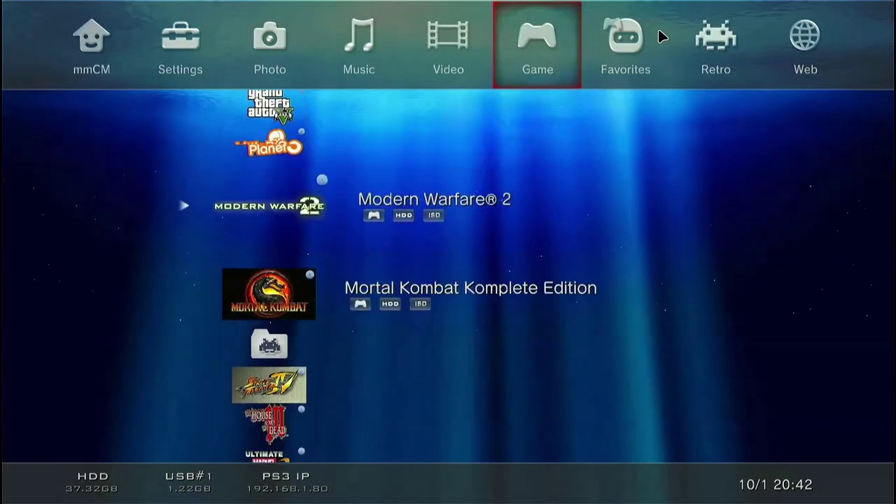
key("Up")
key("Up")
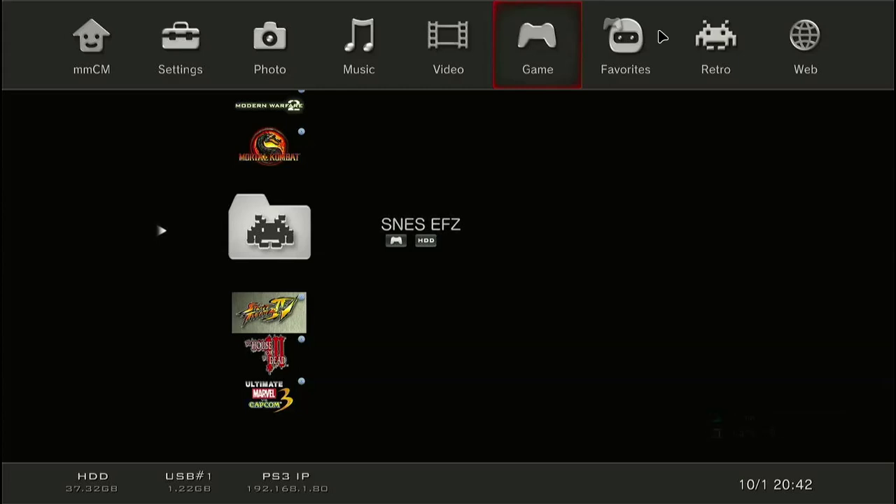
key("Down")
Step: Compare the HDD and USB entries of EA SPORTS 2014 FIFA World Cup Brazil and load the USB copy
key("Up")
key("Up")
key("Up")
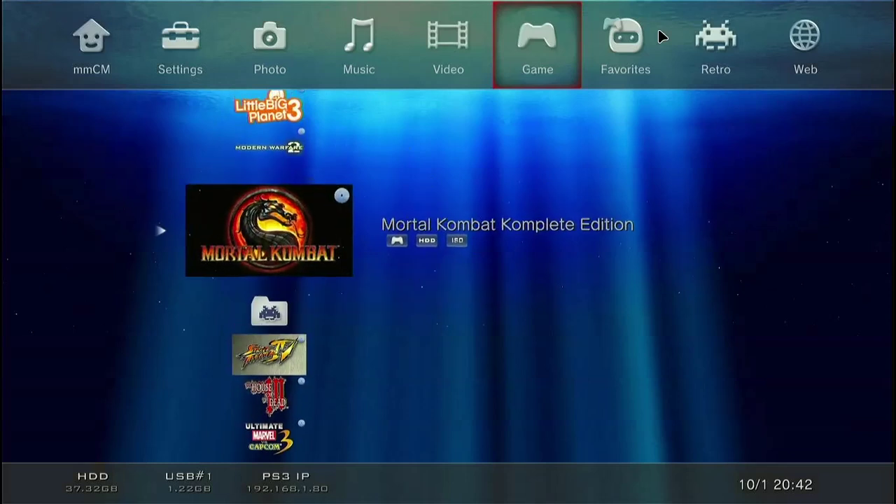
key("Up")
key("Up")
key("Up")
key("Up")
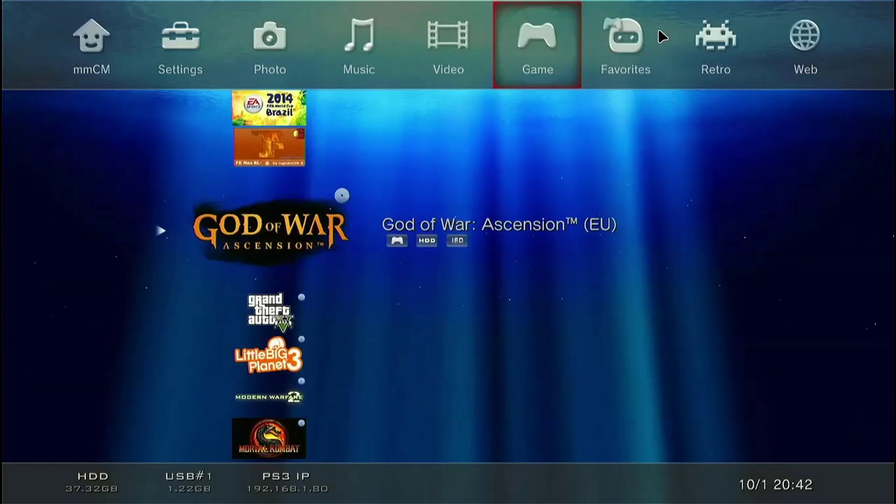
key("Up")
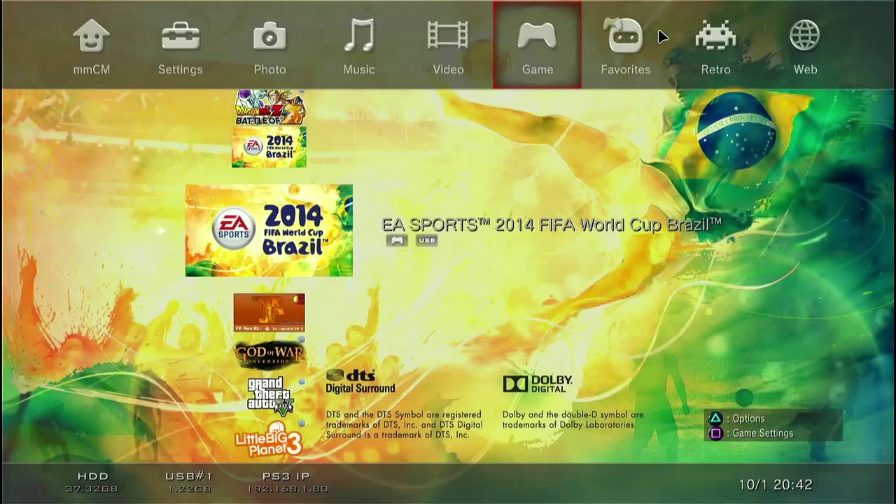
key("Up")
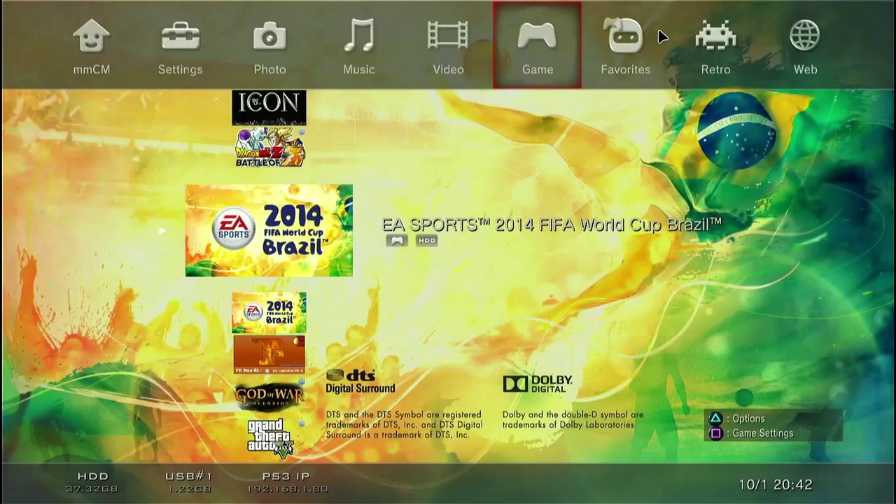
key("Down")
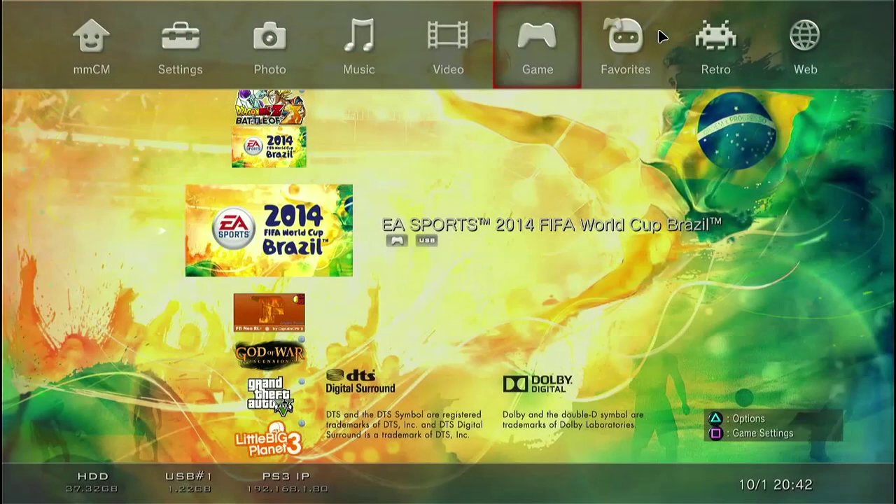
key("Return")
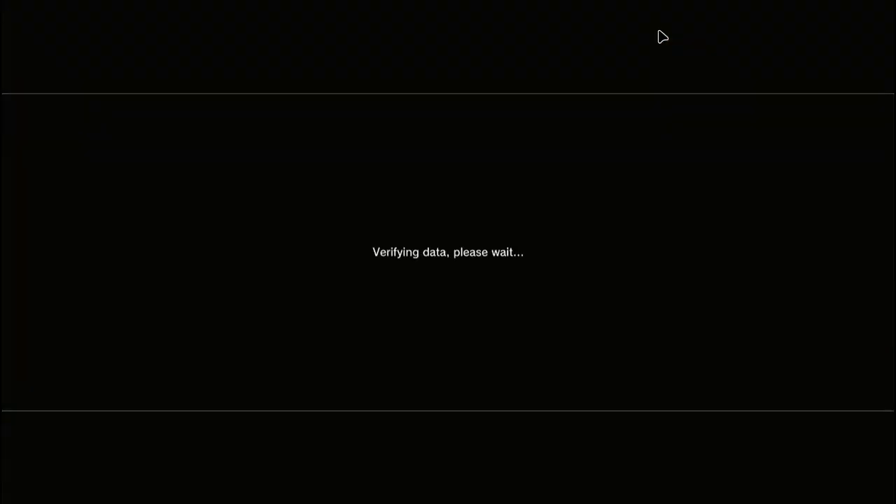